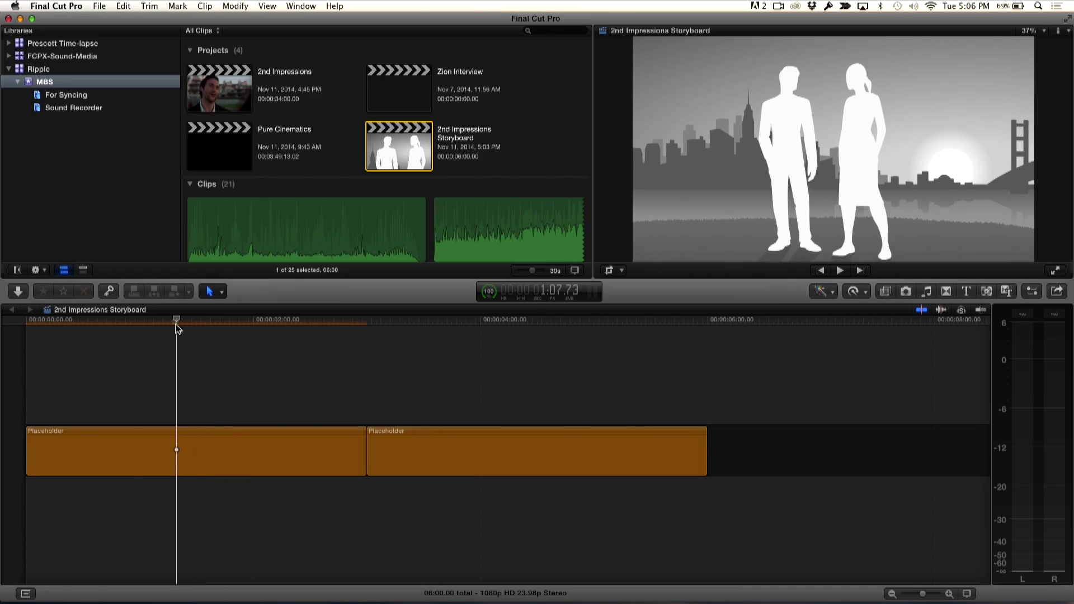
Scrub into the second Placeholder clip at about 4:00 and show its generator parameters
left_click_drag(176, 329, 401, 390)
mouse_move(499, 398)
left_mouse_down()
mouse_move(354, 367)
mouse_move(372, 388)
mouse_move(485, 407)
left_mouse_up()
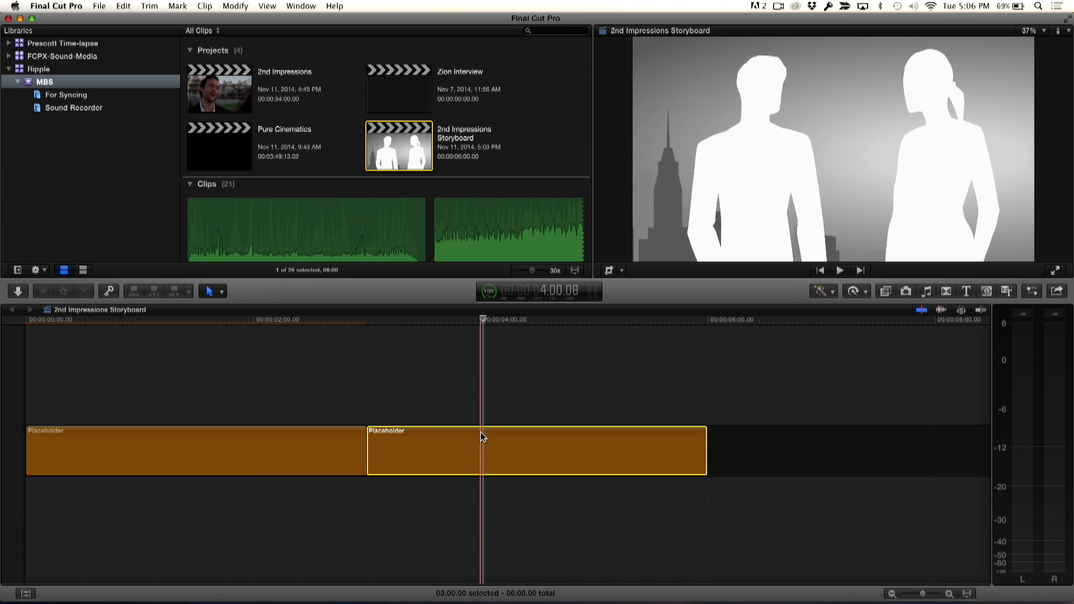
key("super+4")
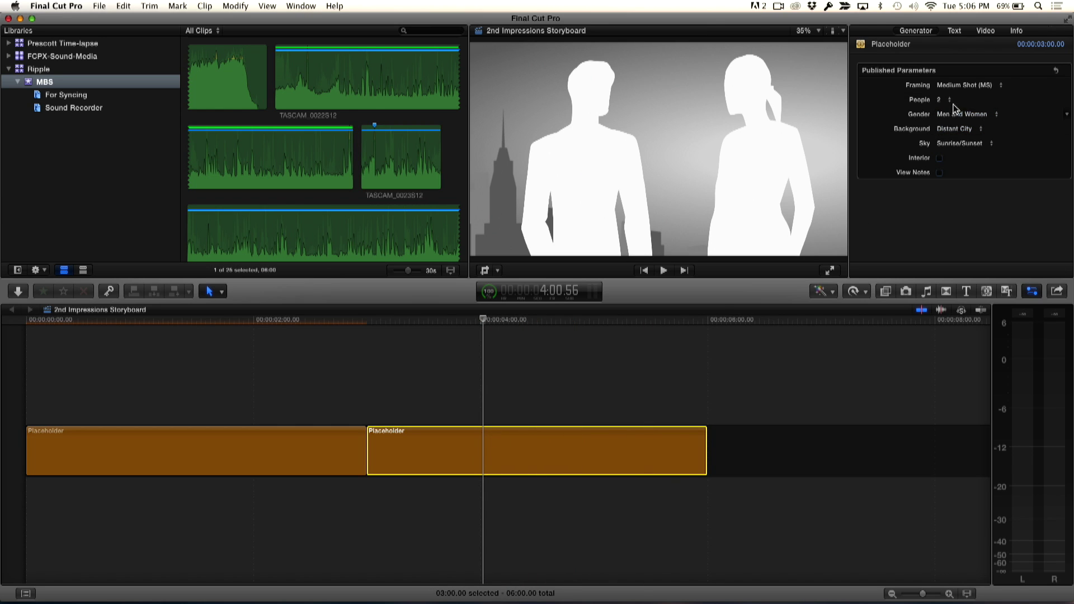
Check the People popup and leave it at 2 people
left_click(944, 104)
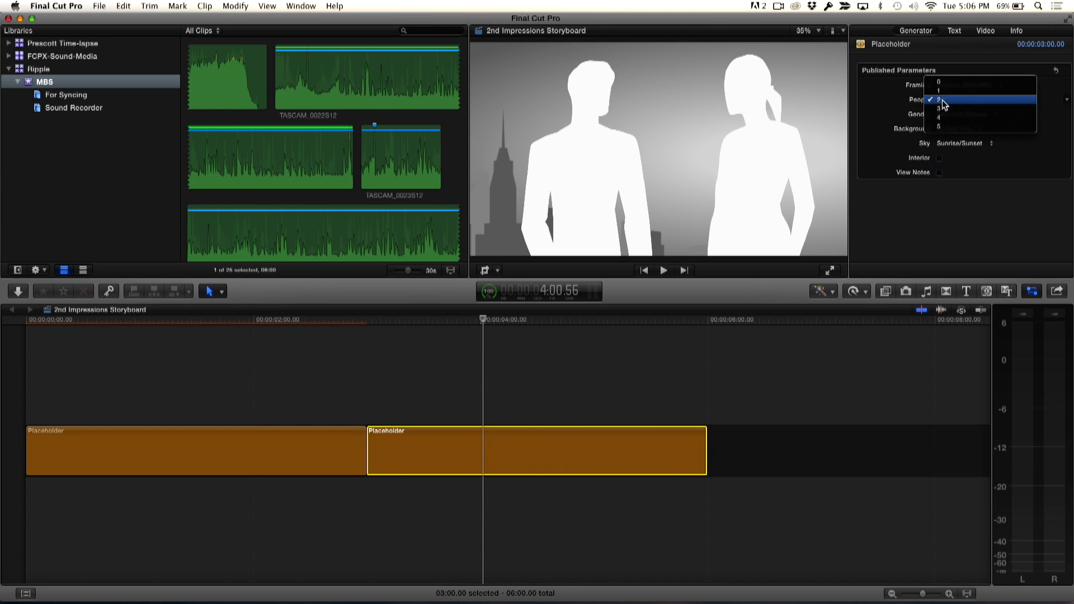
left_click(941, 103)
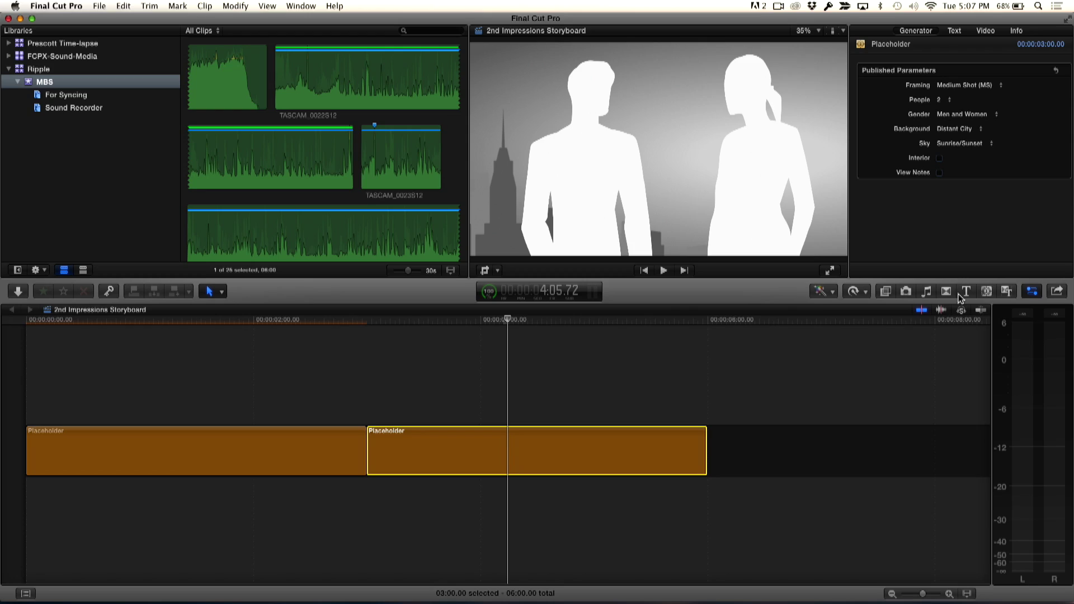
Open the Generators browser to reach the Placeholder generator
left_click(987, 291)
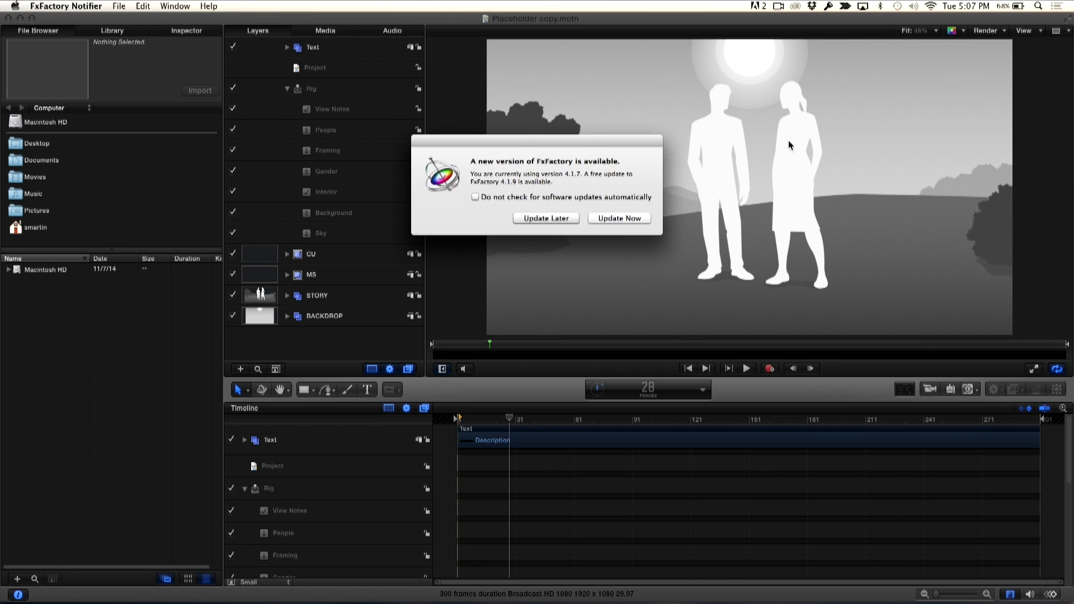
Postpone the FxFactory update, then inspect the CU, MS, STORY, BACKDROP groups and the Rig
left_click(549, 219)
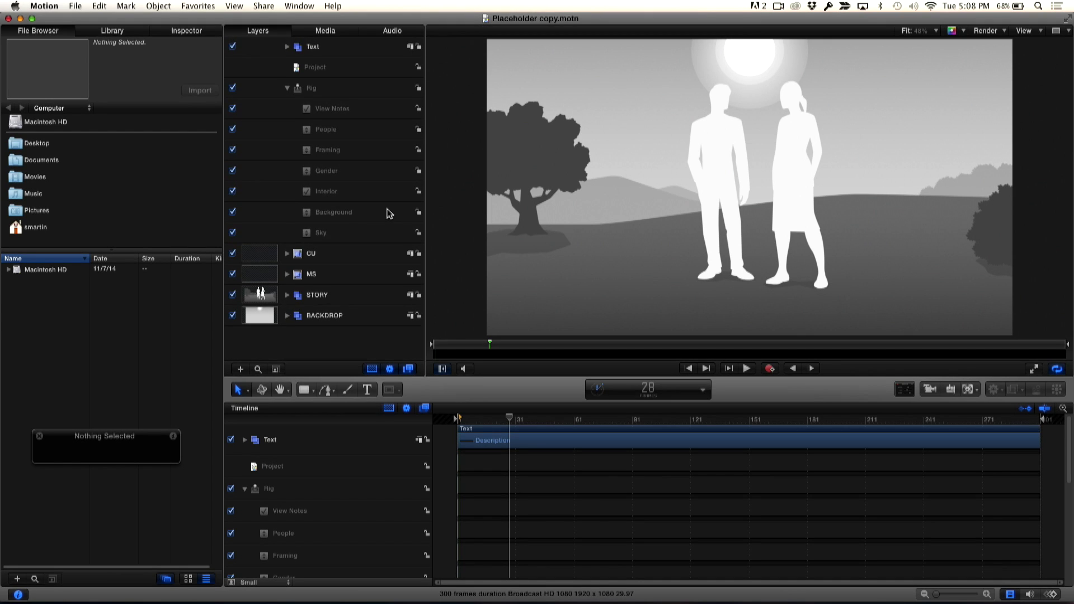
left_click(313, 260)
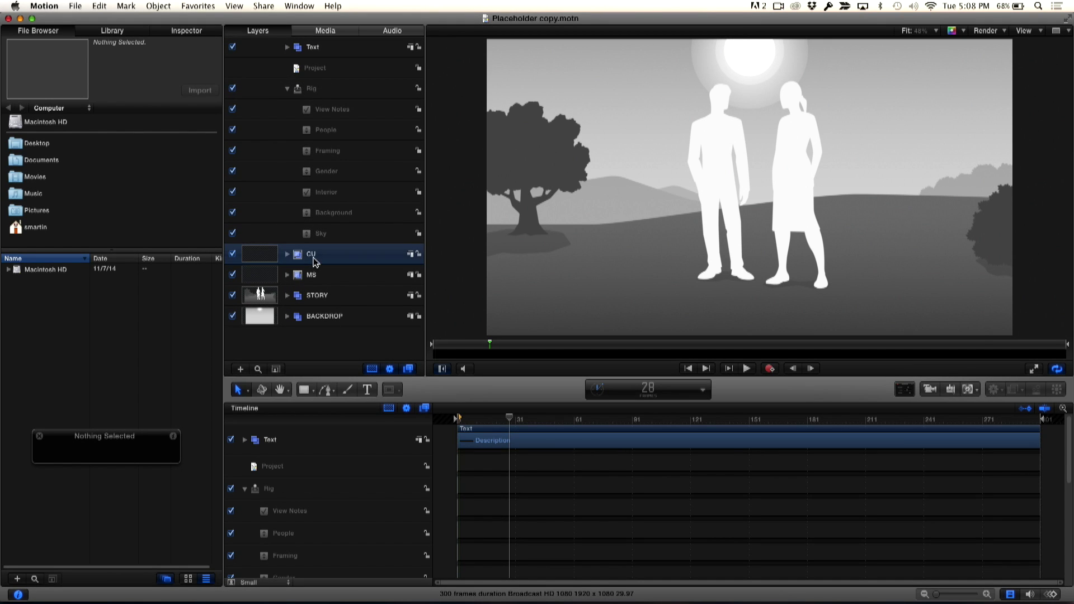
left_click(300, 278)
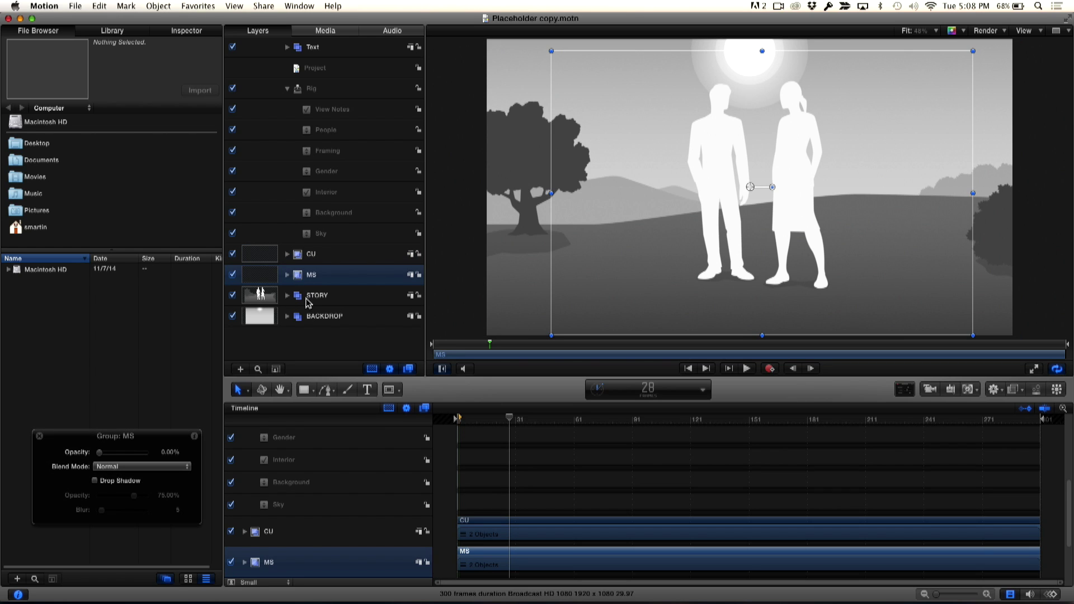
left_click(307, 295)
left_click(312, 321)
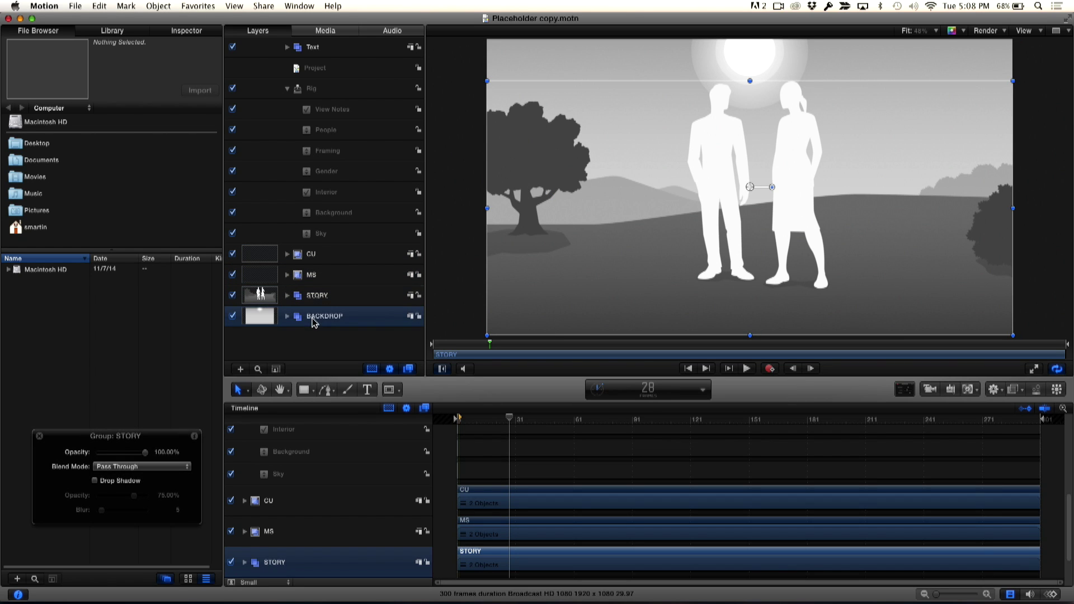
left_click(312, 258)
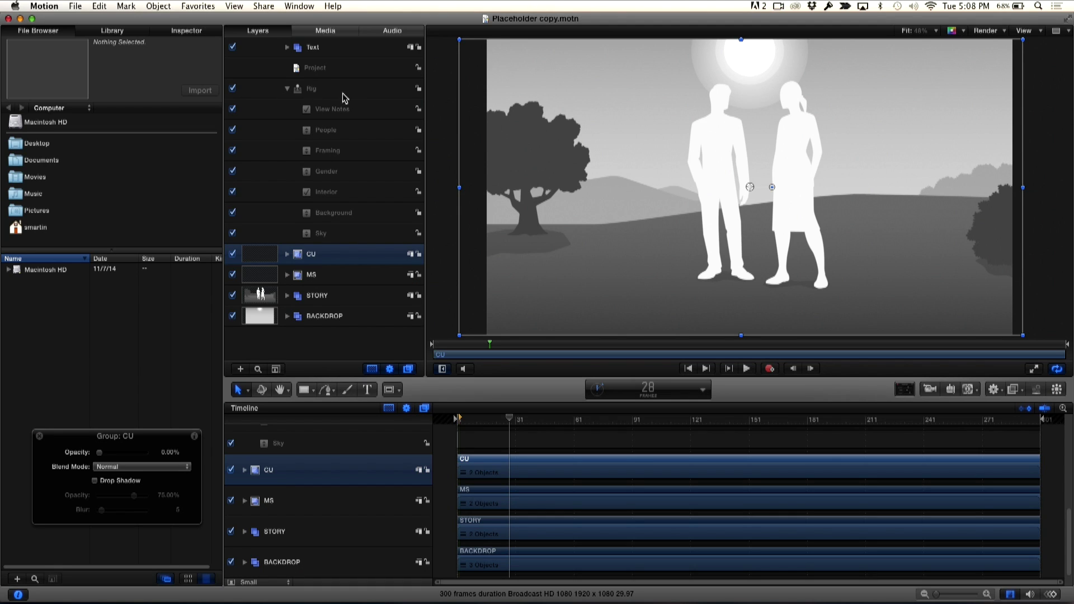
left_click(315, 90)
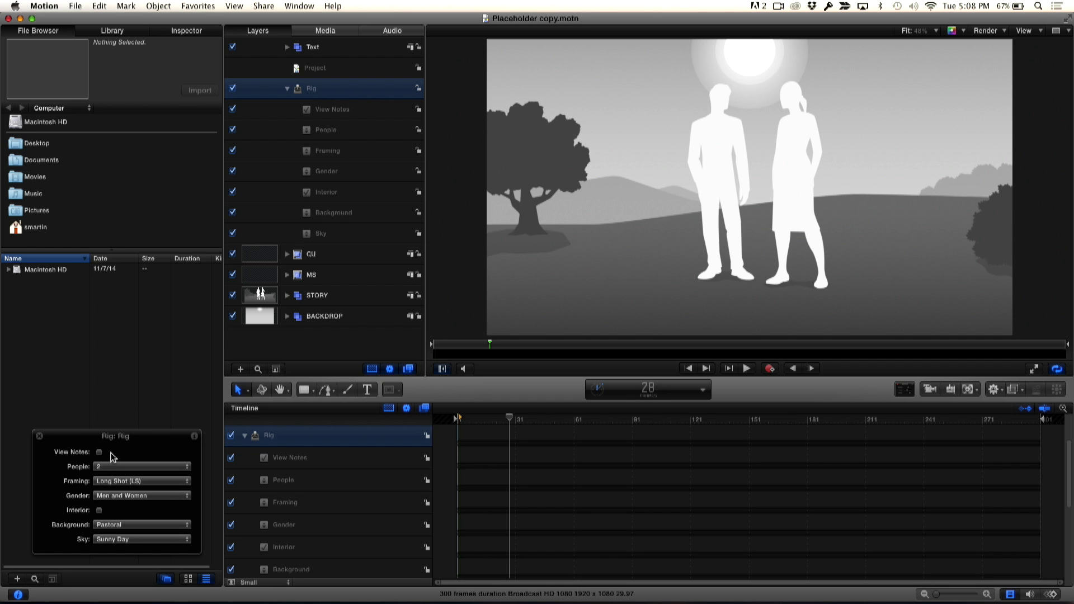
Dock the Rig HUD beside the Layers list, closing and reopening it with F7
left_click_drag(132, 435, 406, 311)
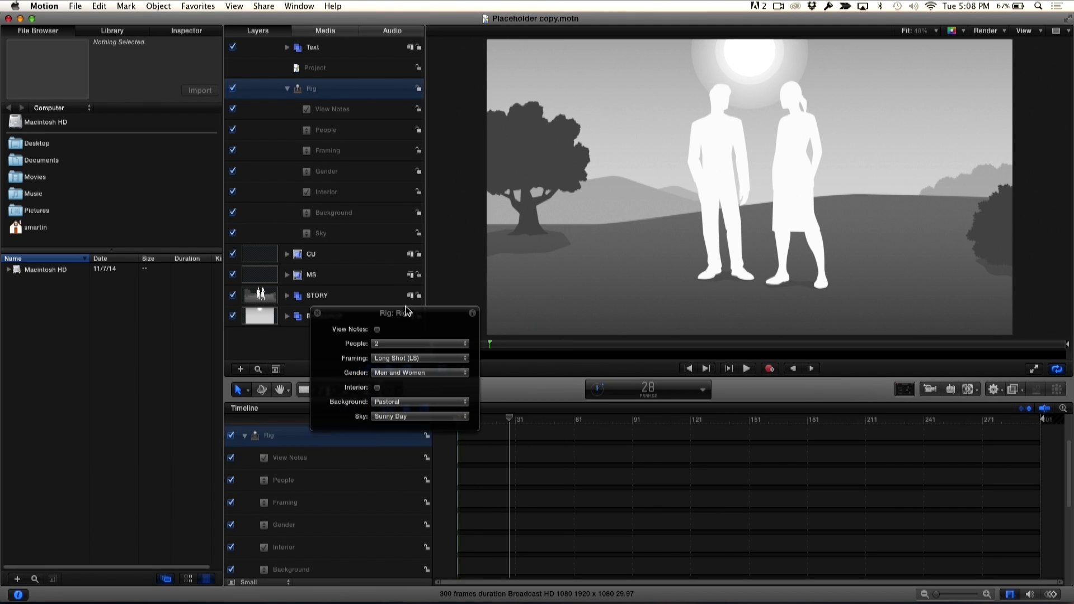
left_click(318, 313)
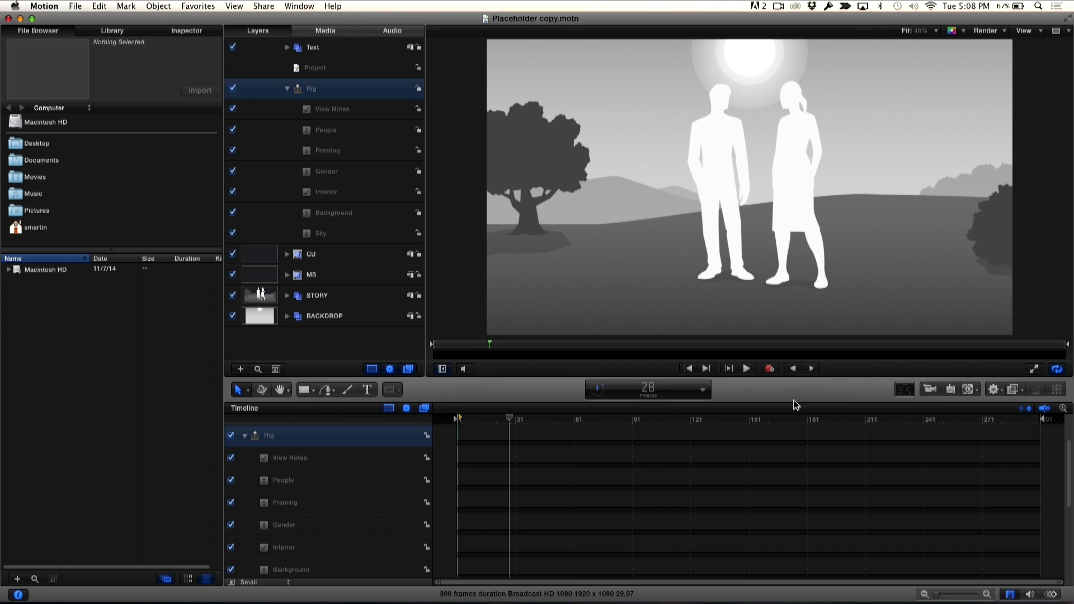
left_click(901, 391)
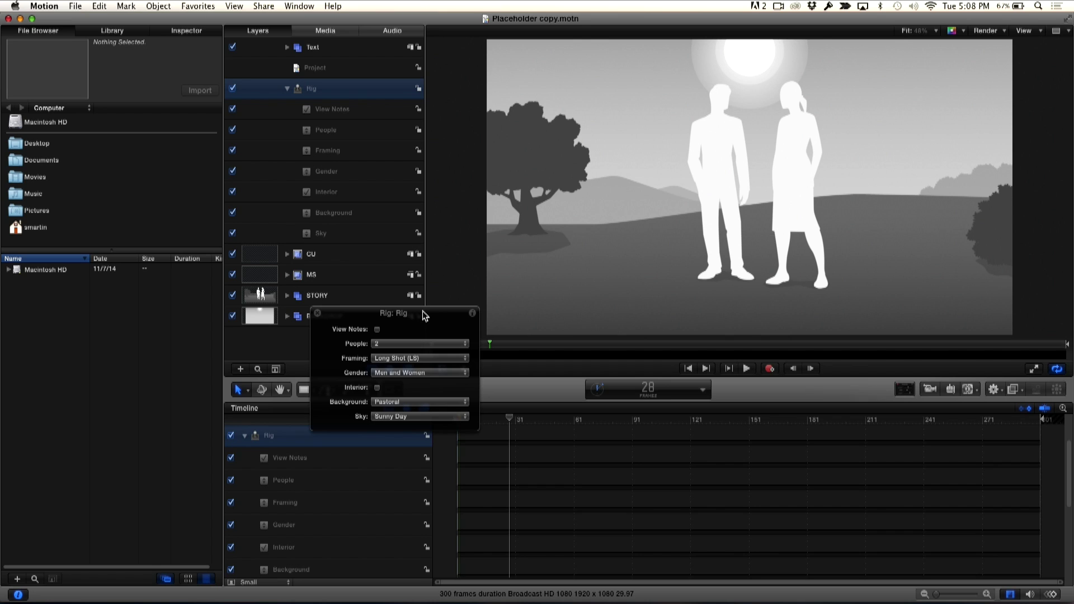
left_click_drag(423, 316, 256, 331)
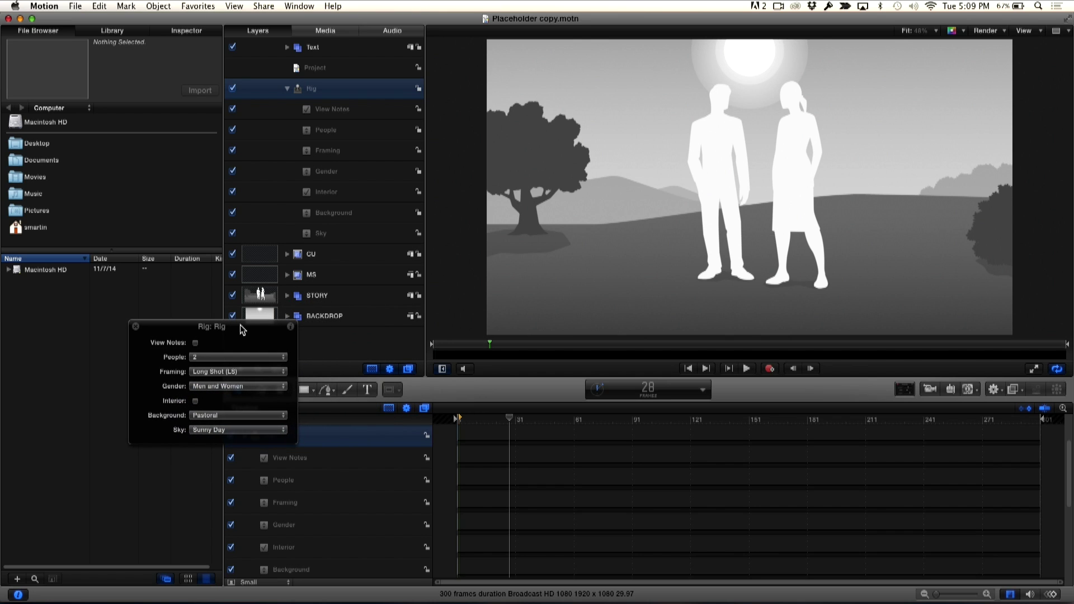
left_click_drag(242, 329, 208, 309)
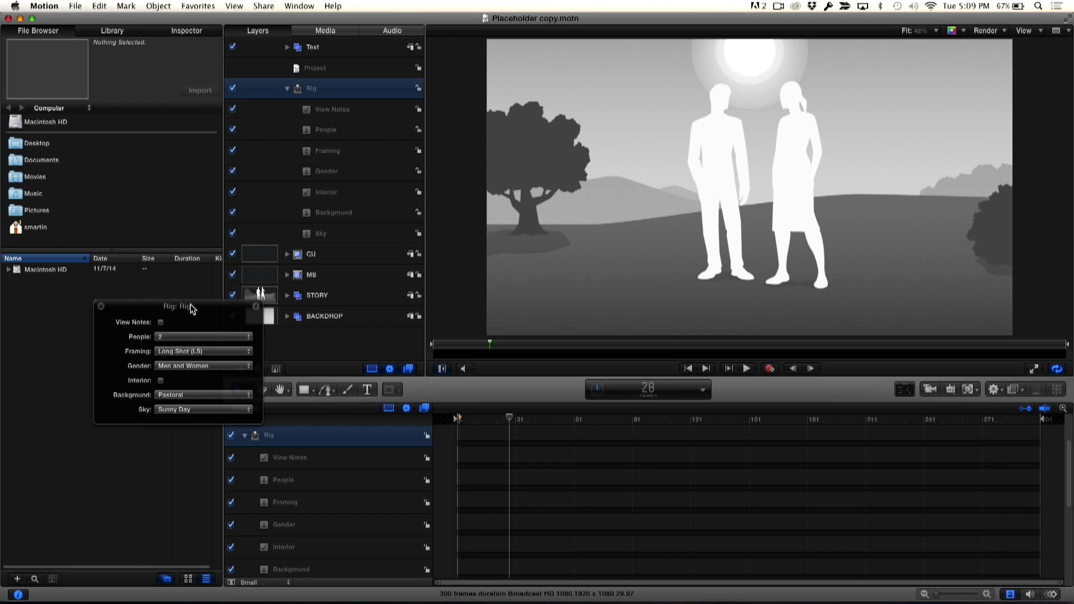
left_click_drag(191, 309, 172, 301)
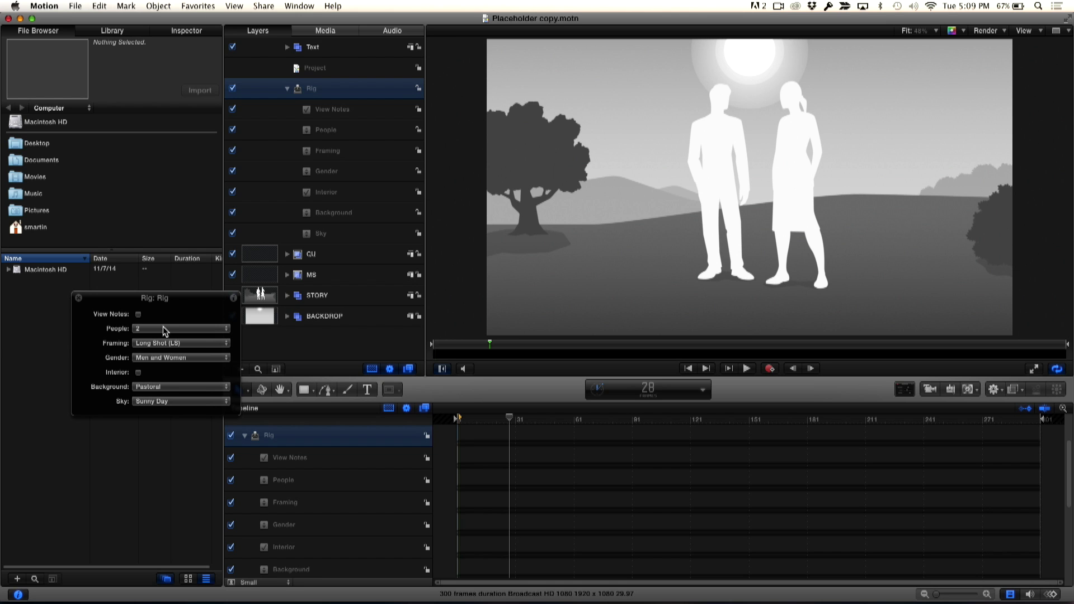
Set the Rig to 2 people, Medium Shot (MS), Distant City background and Sunrise/Sunset sky
left_click(163, 330)
left_click(164, 331)
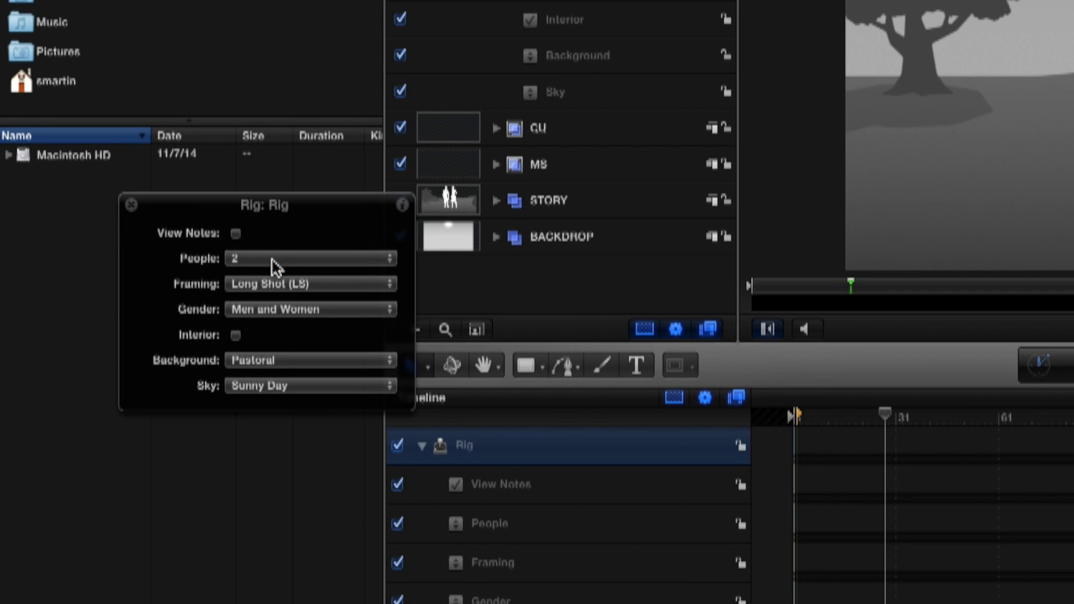
left_click(282, 284)
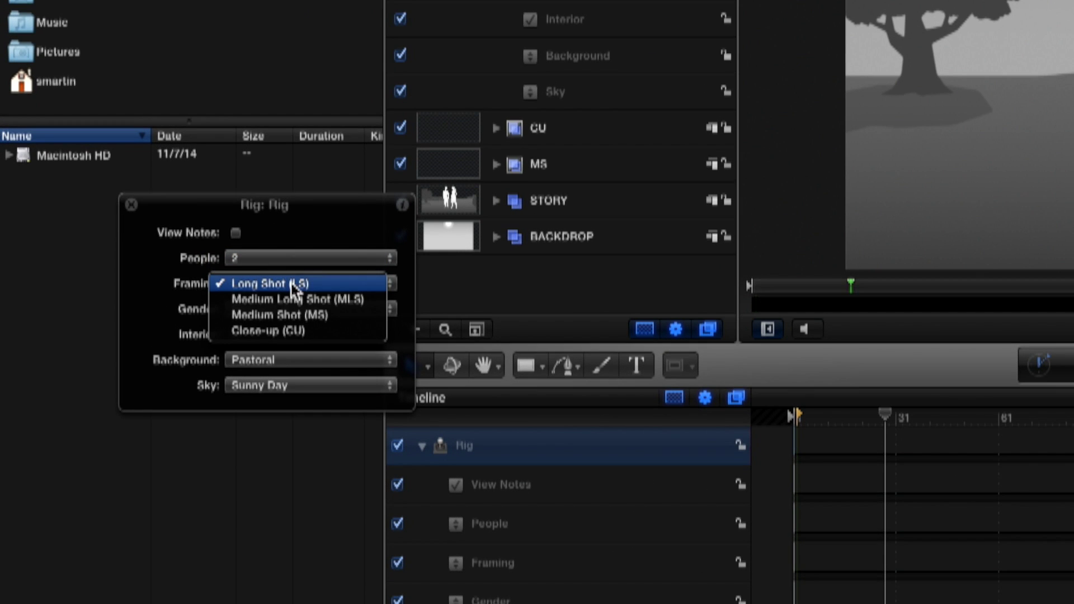
left_click(296, 316)
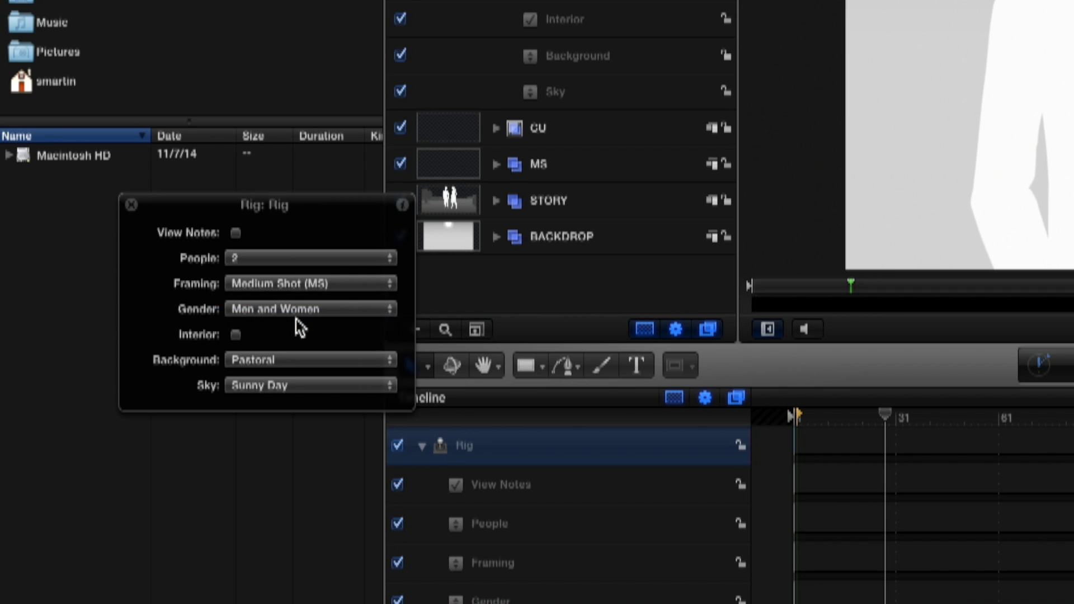
left_click(280, 361)
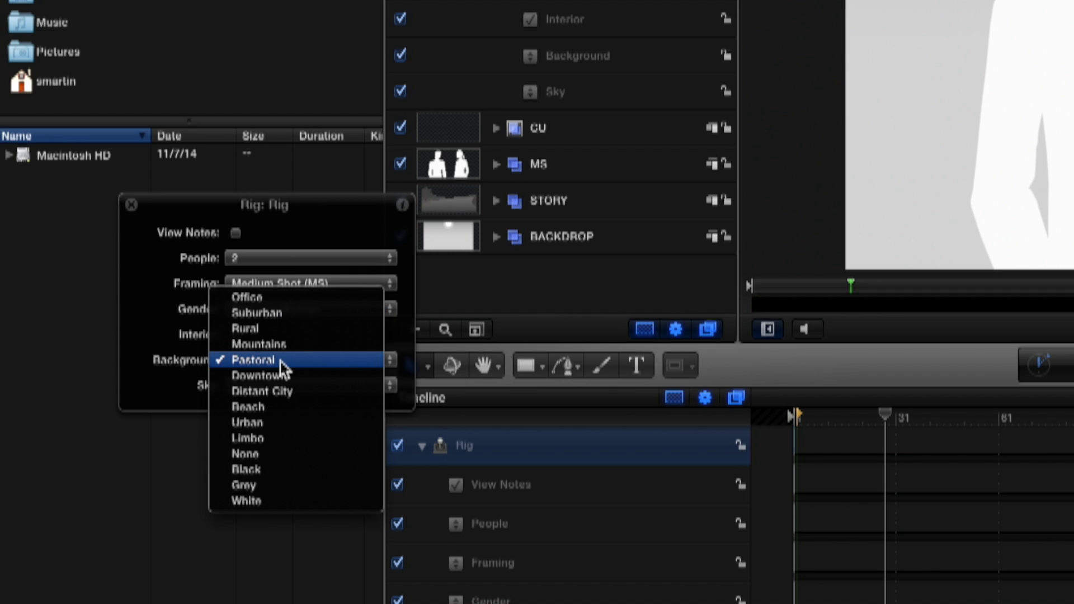
left_click(290, 391)
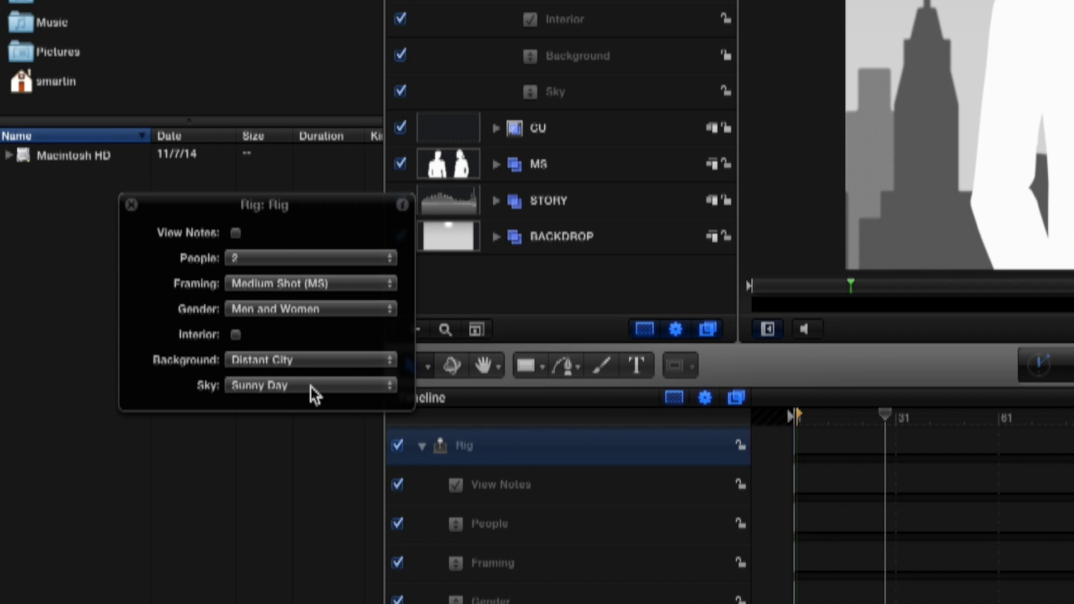
left_click(311, 384)
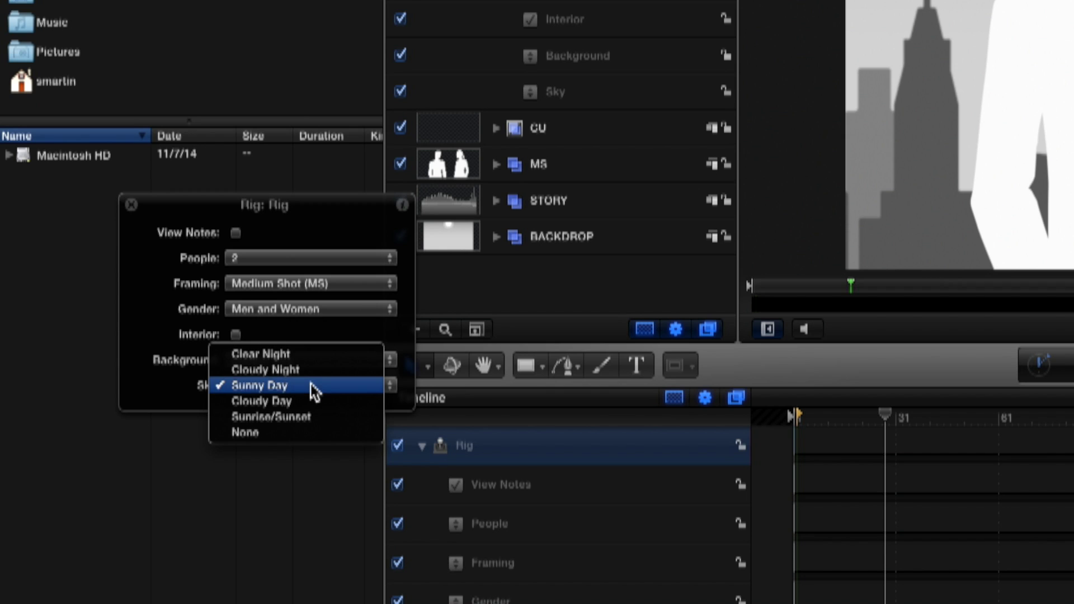
left_click(309, 416)
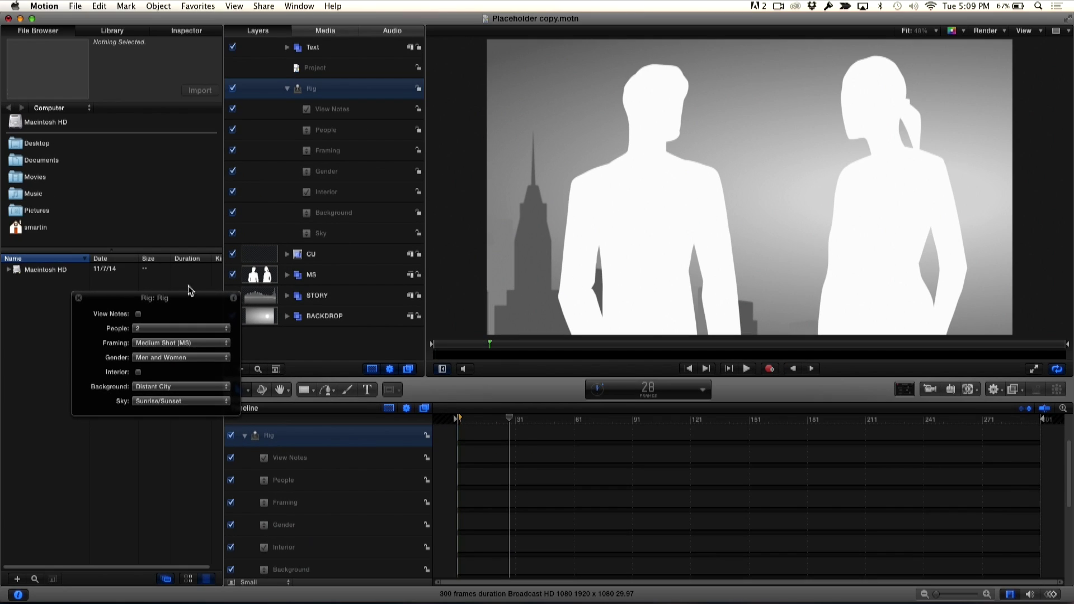
left_click_drag(324, 205, 251, 240)
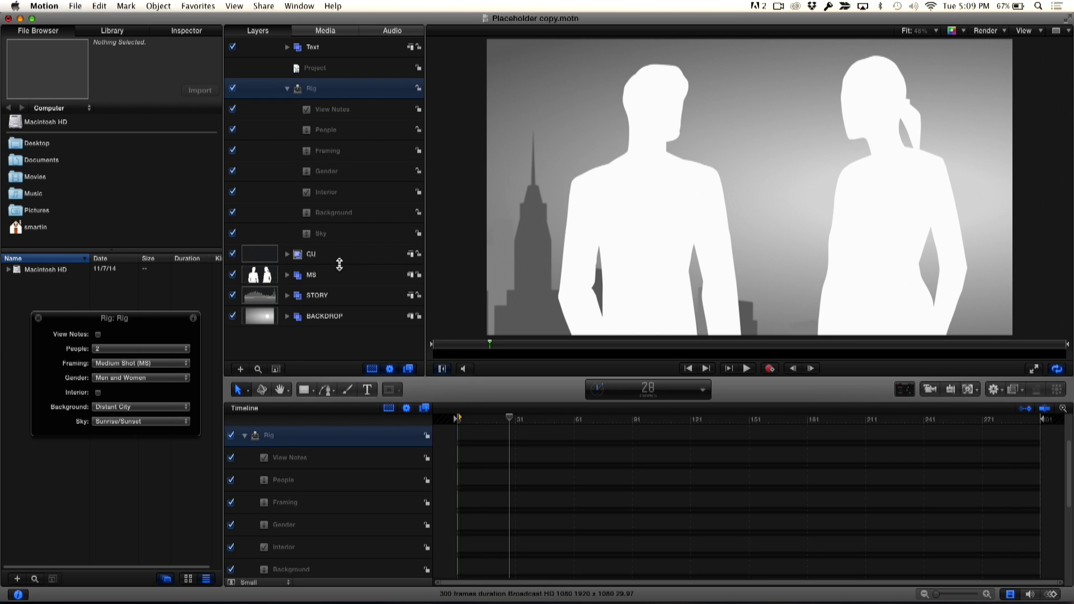
Select the MS group, toggle its visibility to compare, and expand it
left_click(266, 276)
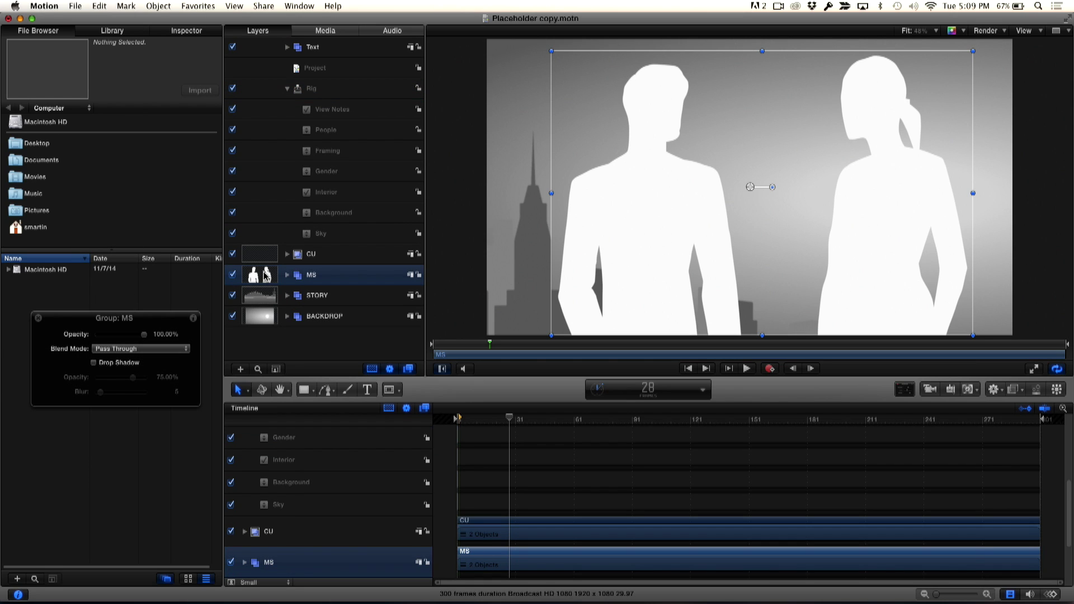
left_click(233, 275)
left_click(232, 275)
left_click(233, 275)
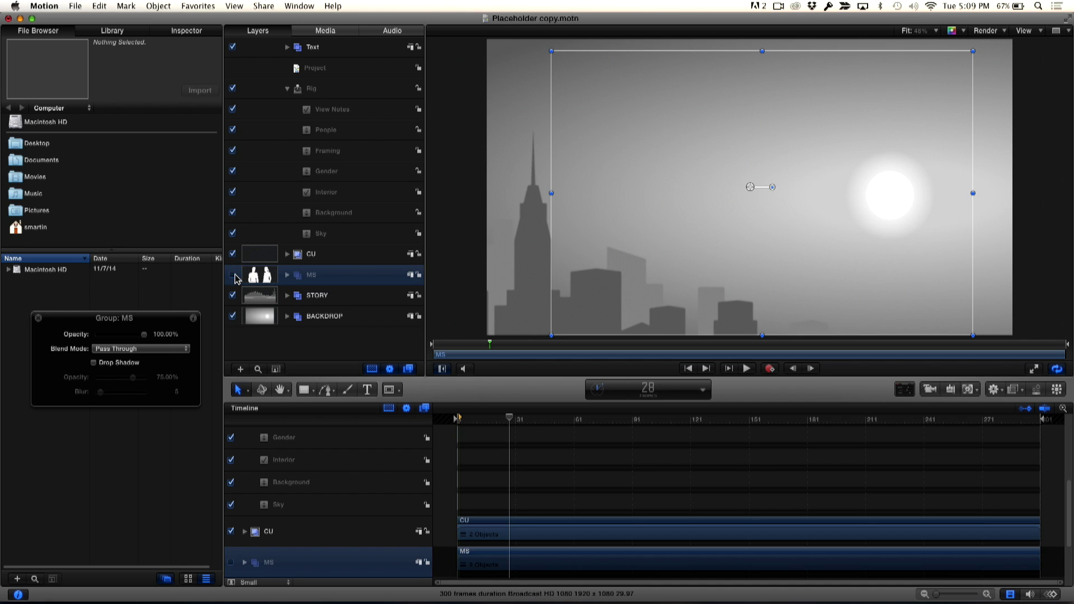
left_click(232, 274)
left_click(288, 275)
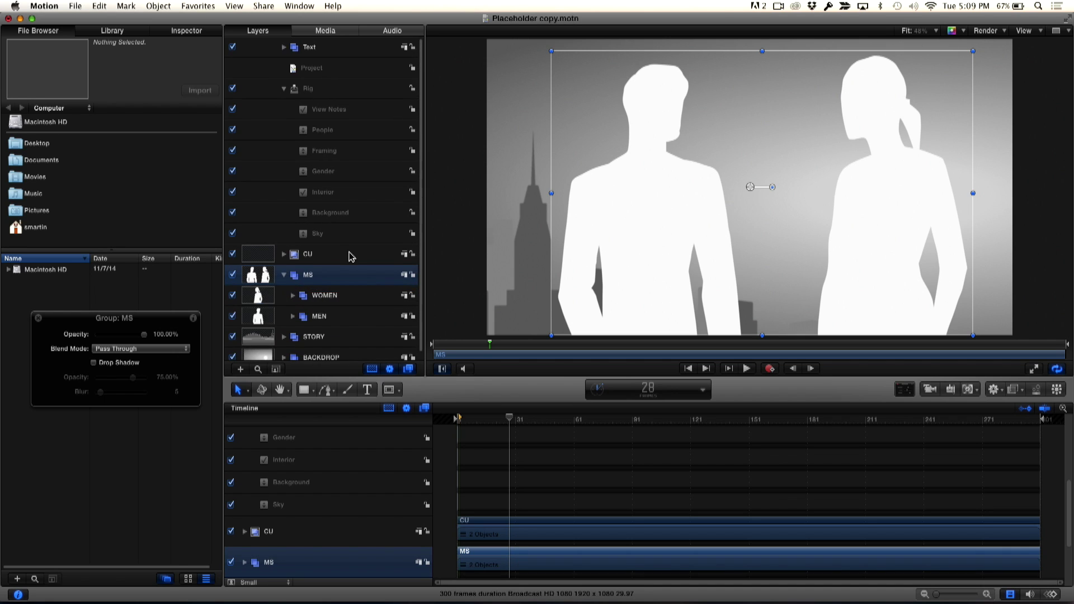
scroll(317, 279, "down", 1)
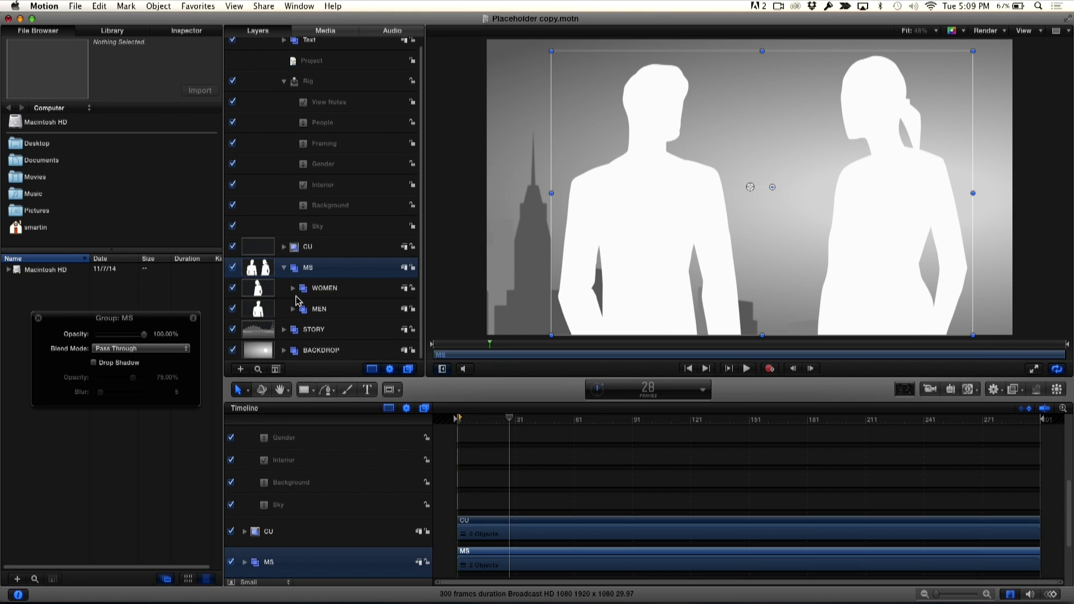
Toggle the WOMEN and MEN layers on and off to identify each figure
left_click(232, 288)
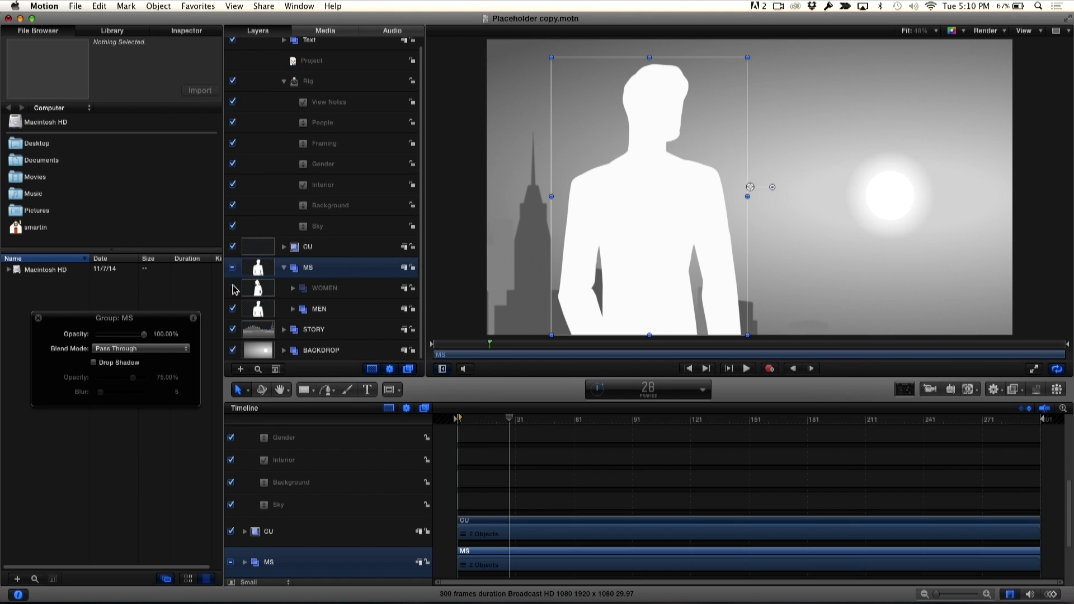
left_click(232, 288)
left_click(232, 309)
left_click(233, 309)
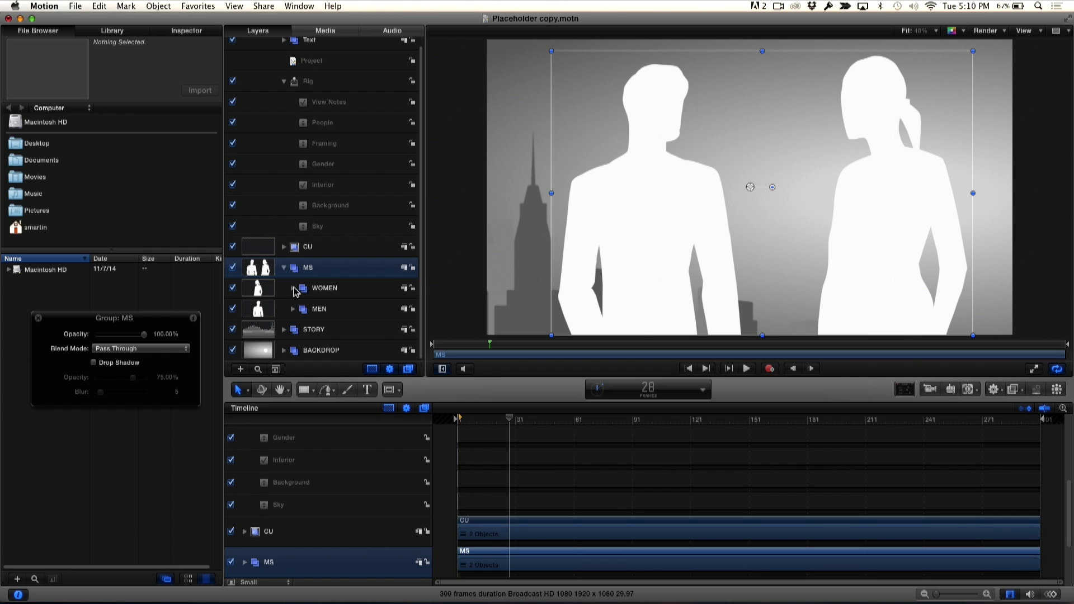
Expand WOMEN, select W2, confirm it is the visible woman, and show its Inspector
left_click(293, 289)
scroll(294, 292, "down", 1)
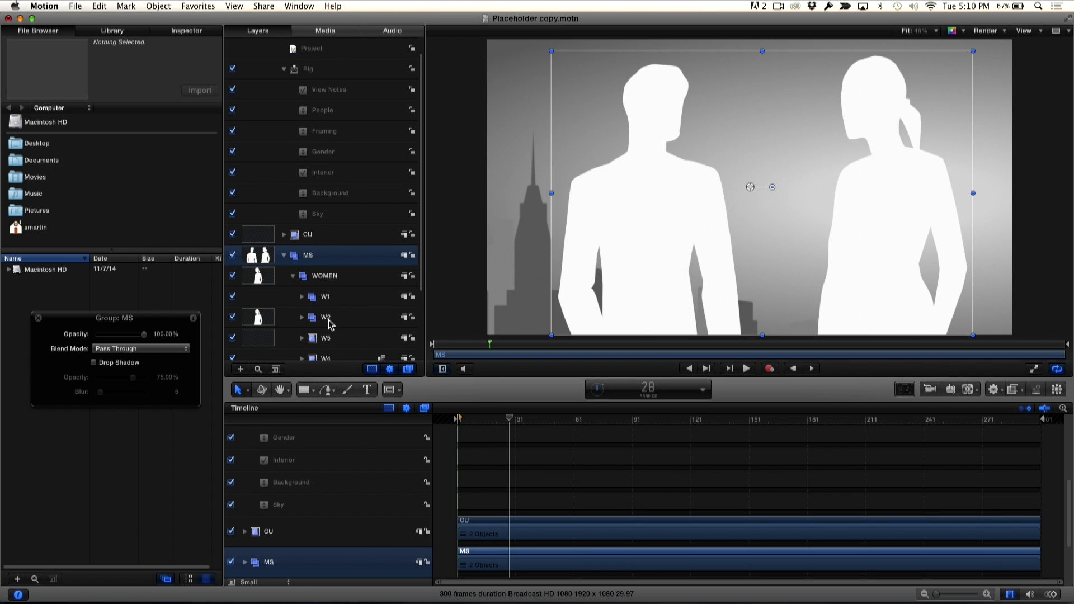
left_click(311, 317)
left_click(233, 317)
left_click(233, 317)
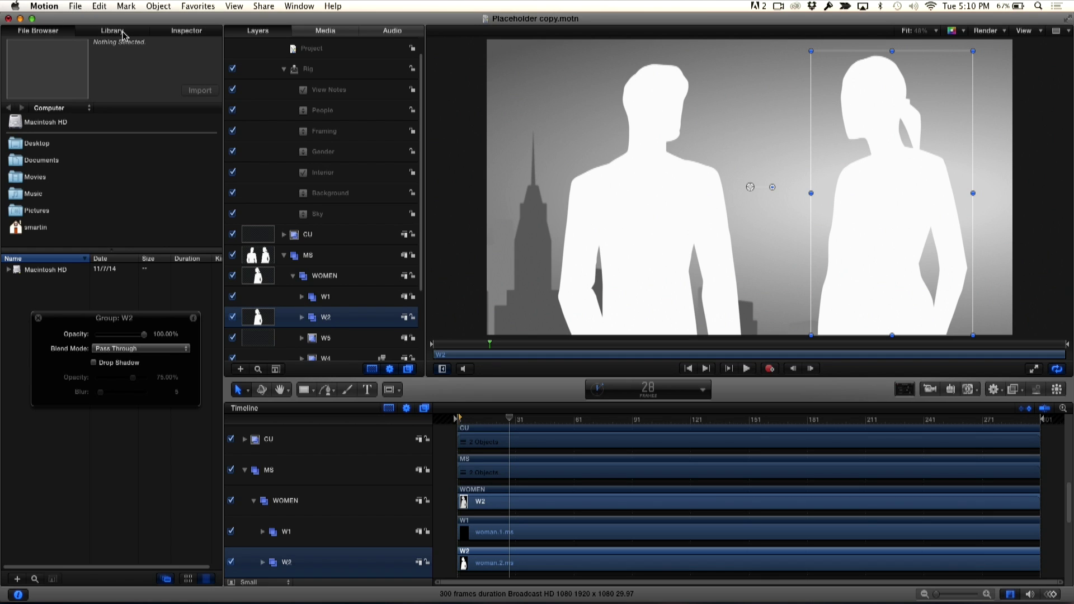
left_click(178, 34)
Set W2's Position Y to -12.0 px in the Properties tab
left_click(28, 110)
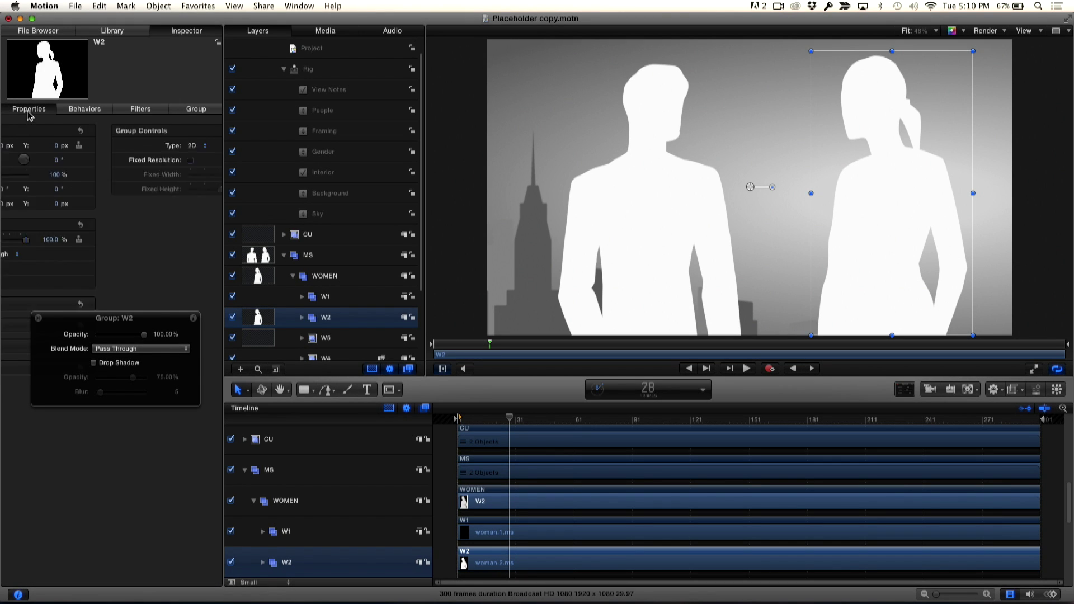
left_click_drag(98, 321, 83, 420)
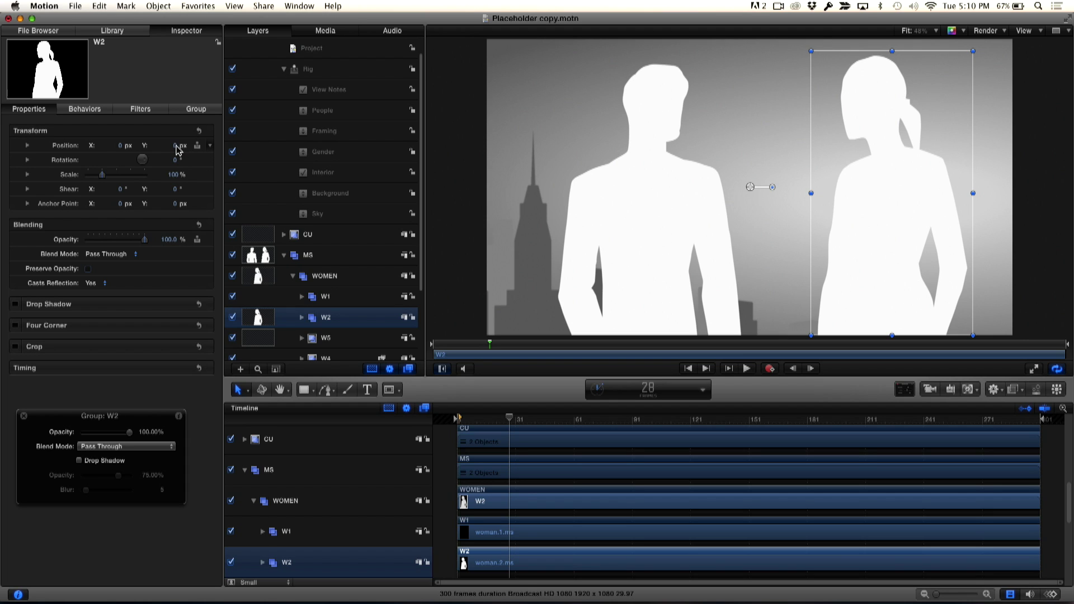
left_click_drag(177, 149, 201, 151)
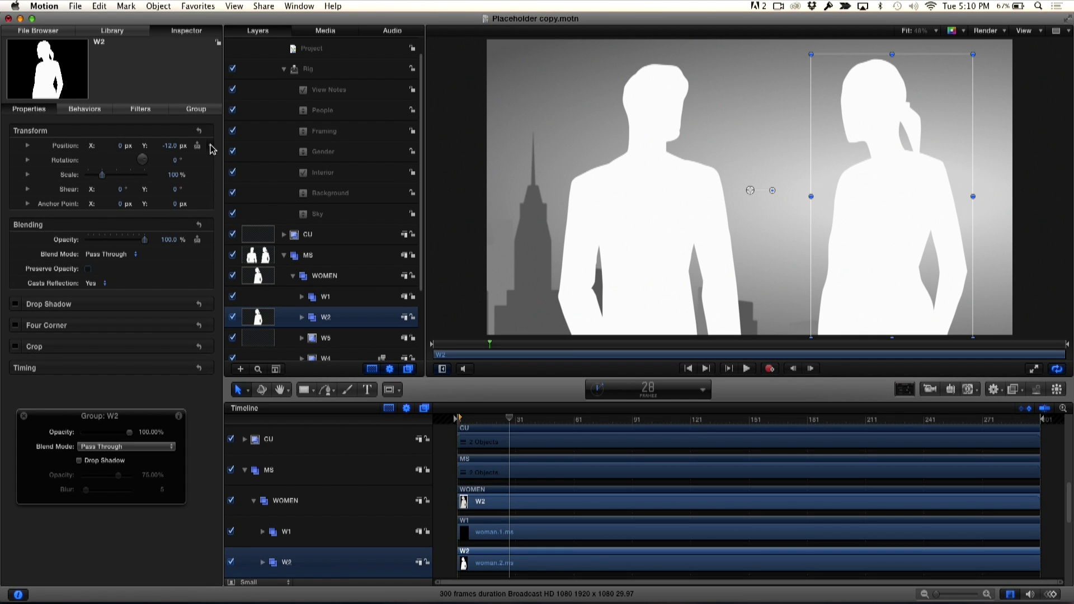
Publish W2's Position and Scale parameters
left_click(211, 147)
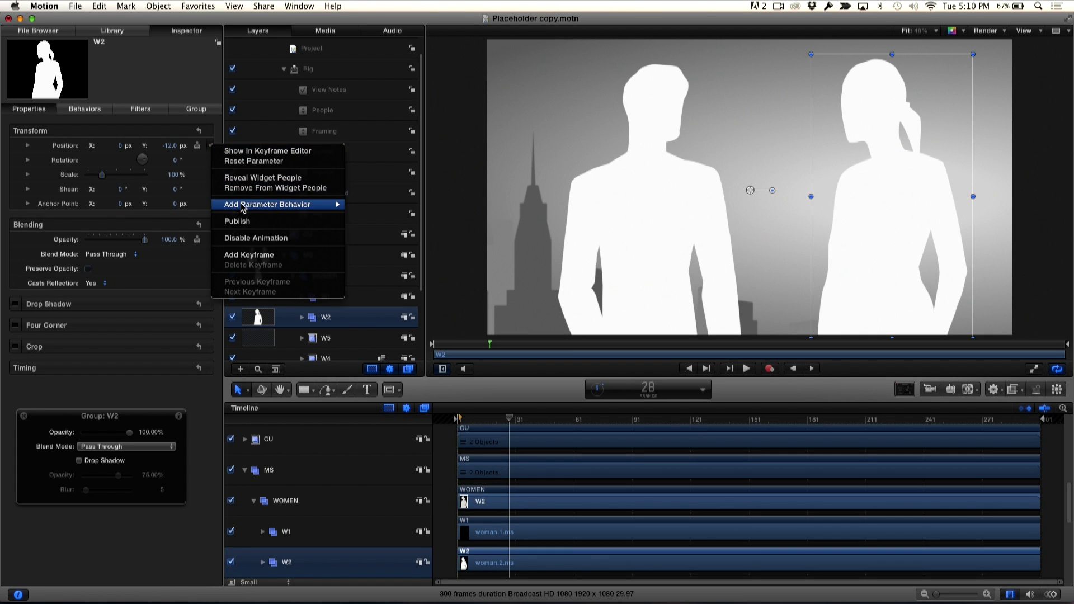
mouse_move(242, 208)
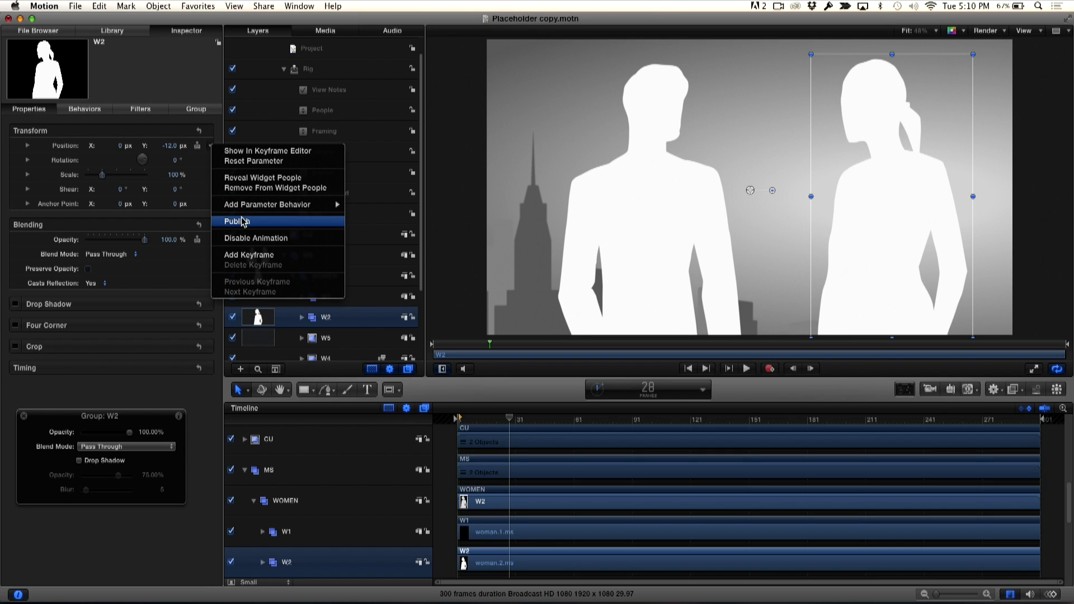
left_click(243, 222)
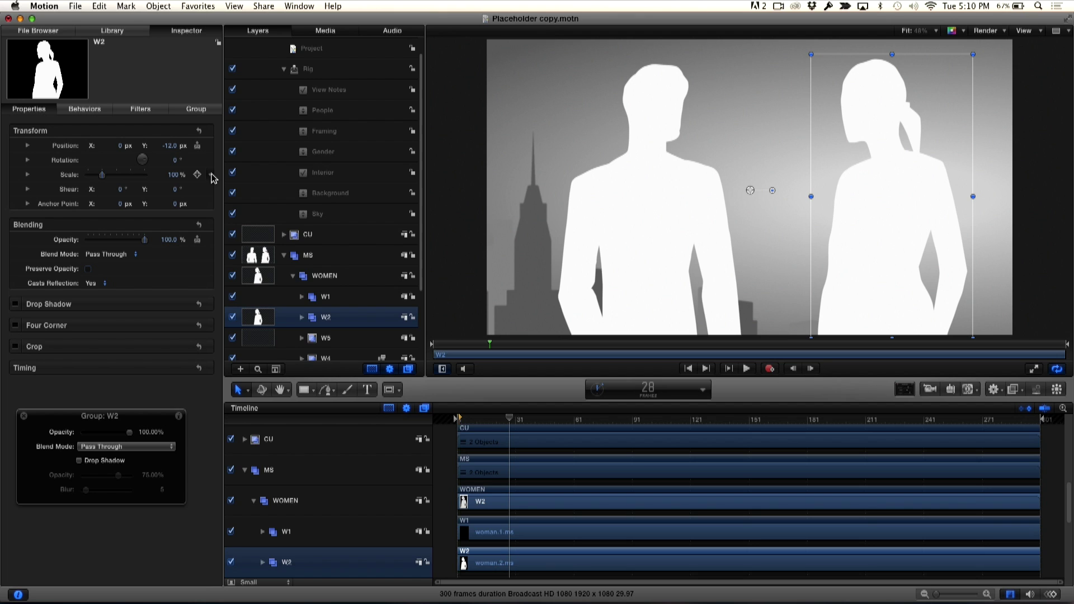
left_click(211, 176)
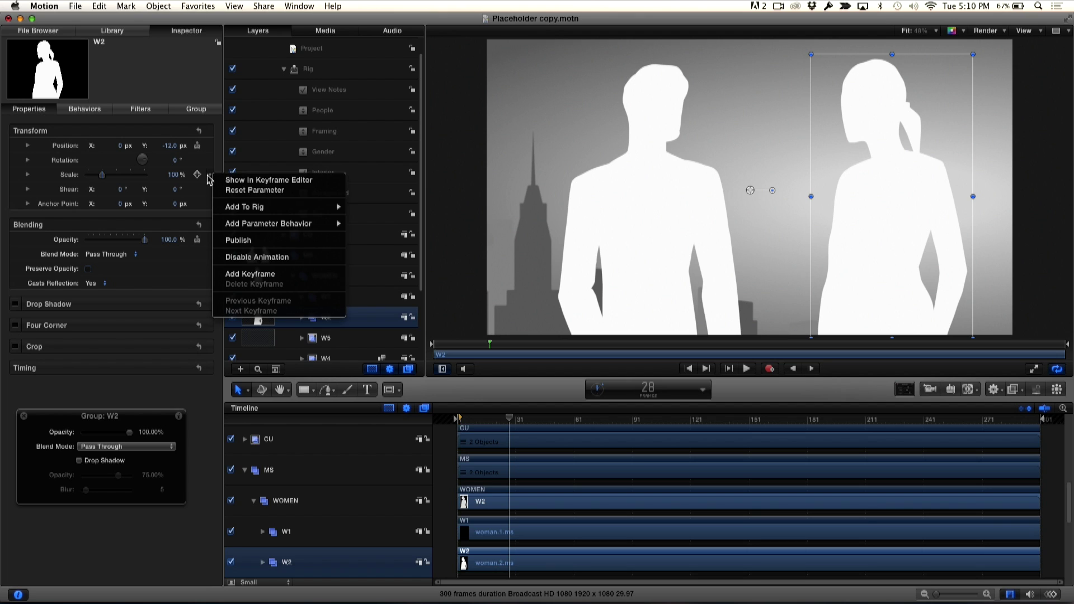
left_click(236, 241)
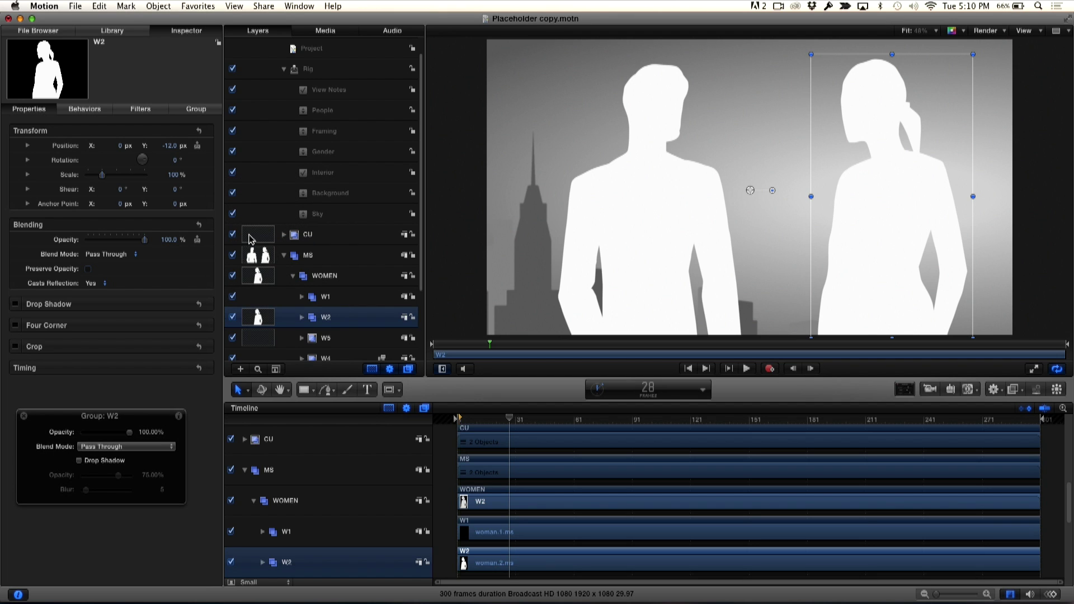
scroll(257, 280, "up", 2)
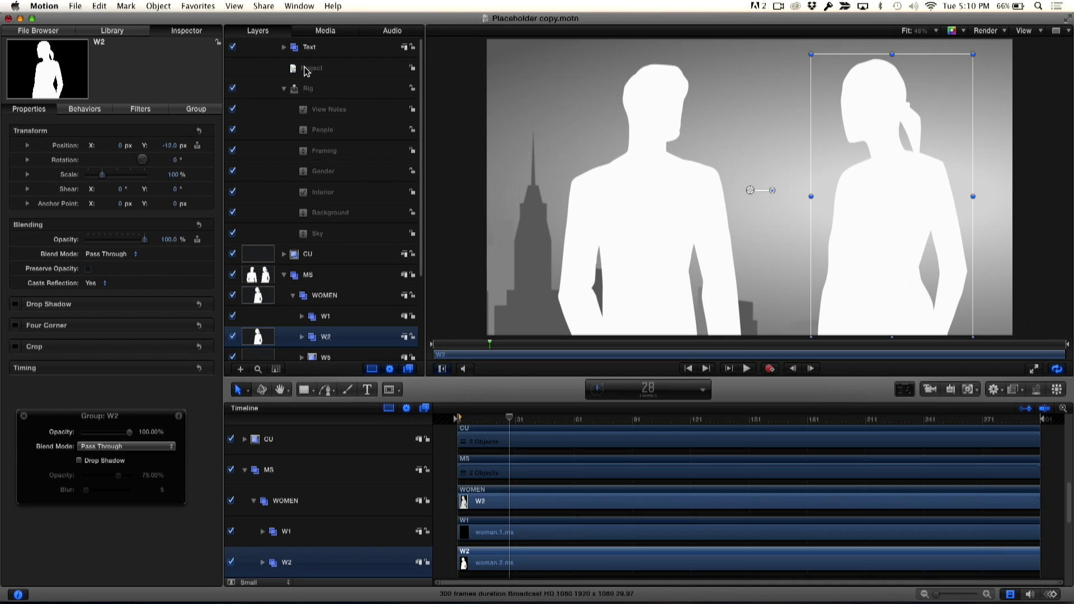
Via the project's published parameters, move the woman to Position X 6.0 px and Scale 108%
left_click(306, 69)
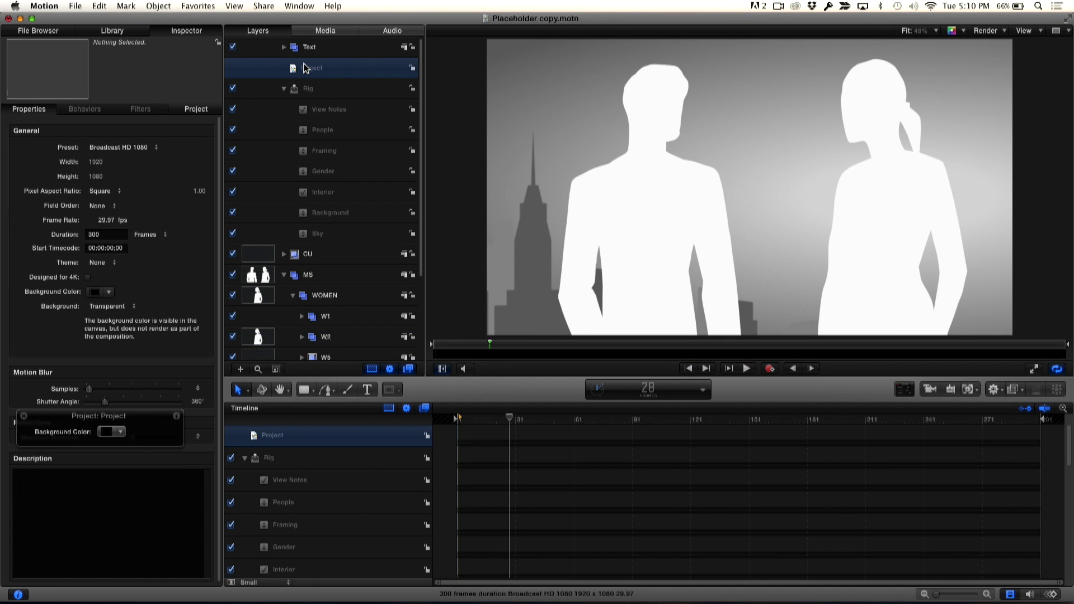
left_click(198, 110)
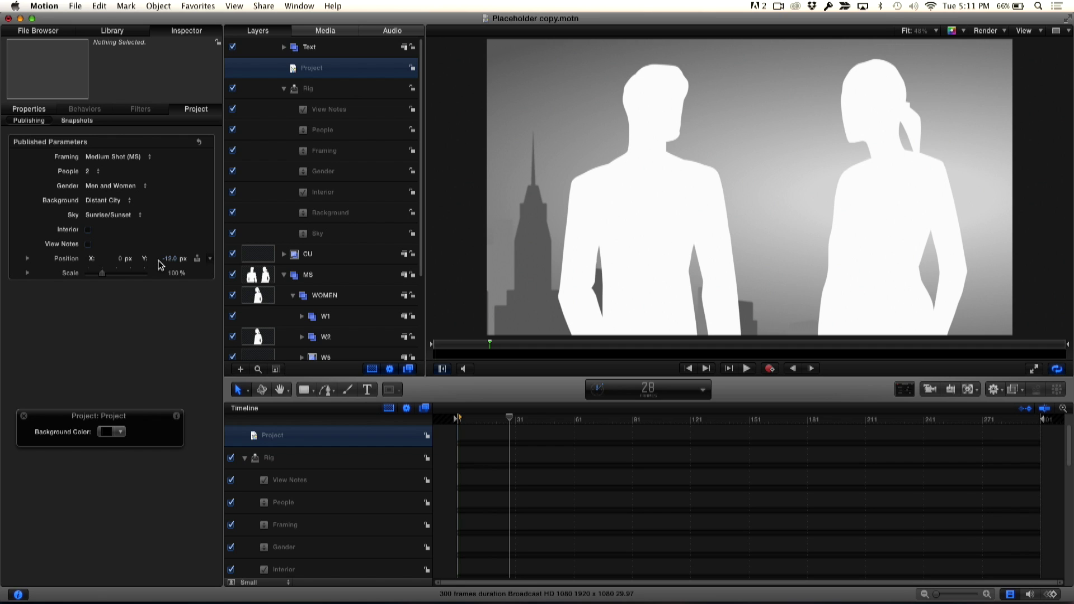
left_click_drag(124, 259, 108, 280)
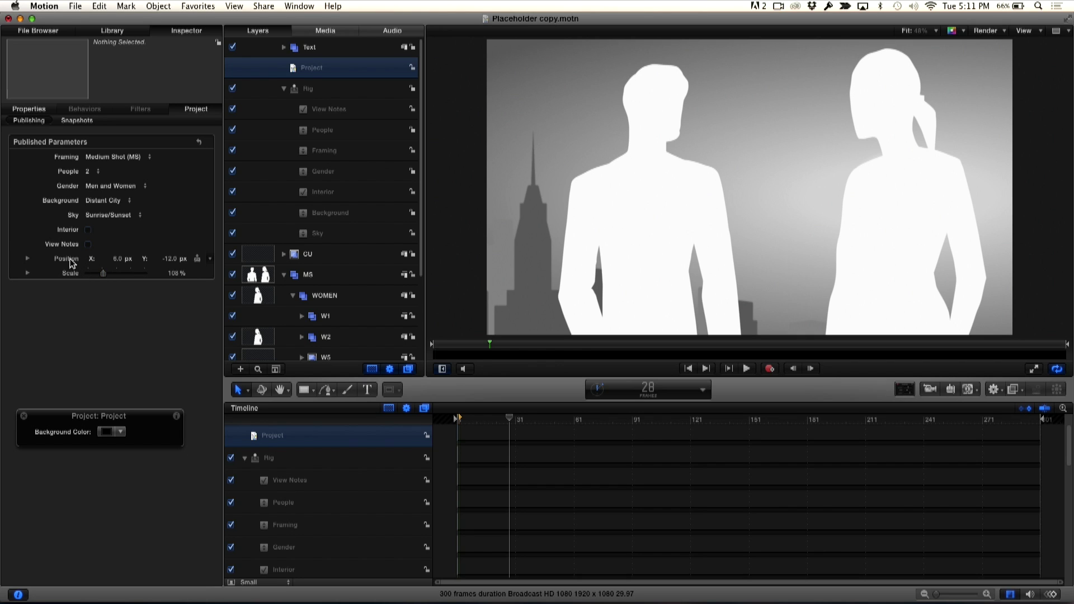
Rename the published Position and Scale parameters to Woman Pos and Woman Scale
double_click(68, 259)
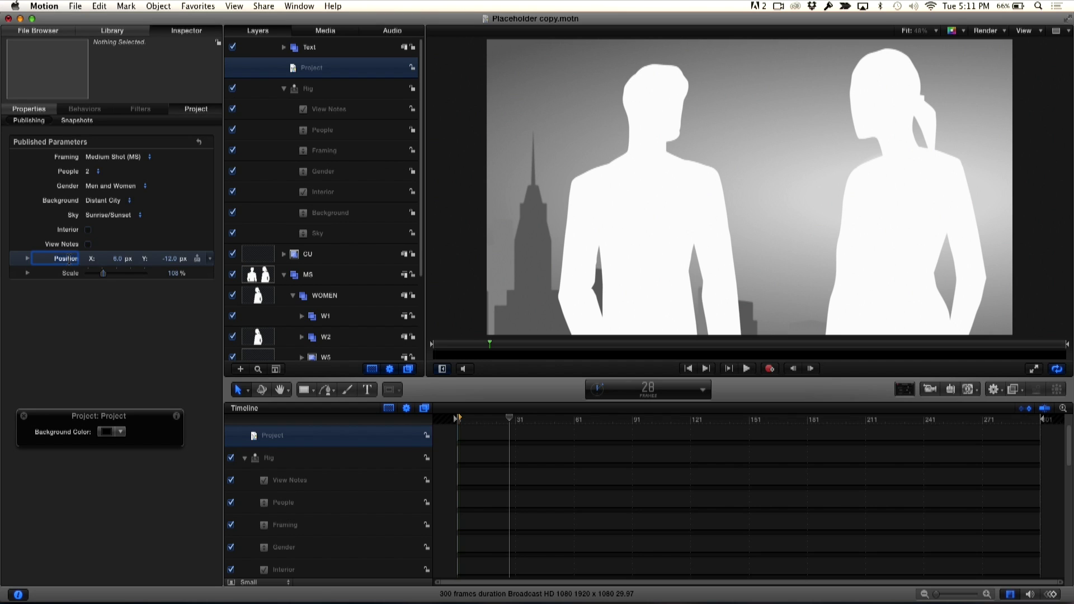
type("Wo")
type("os")
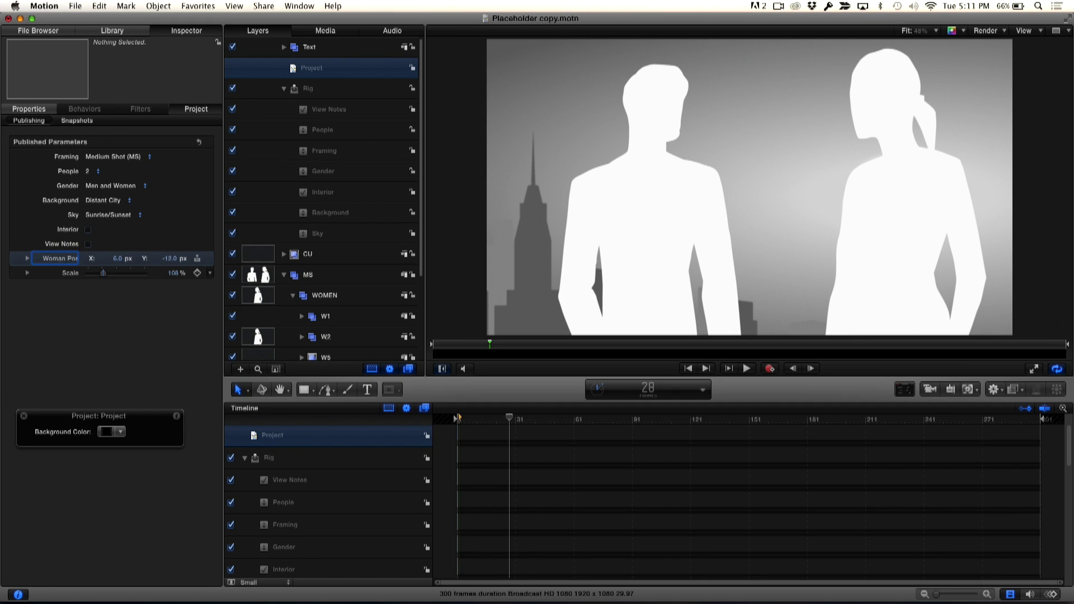
double_click(64, 273)
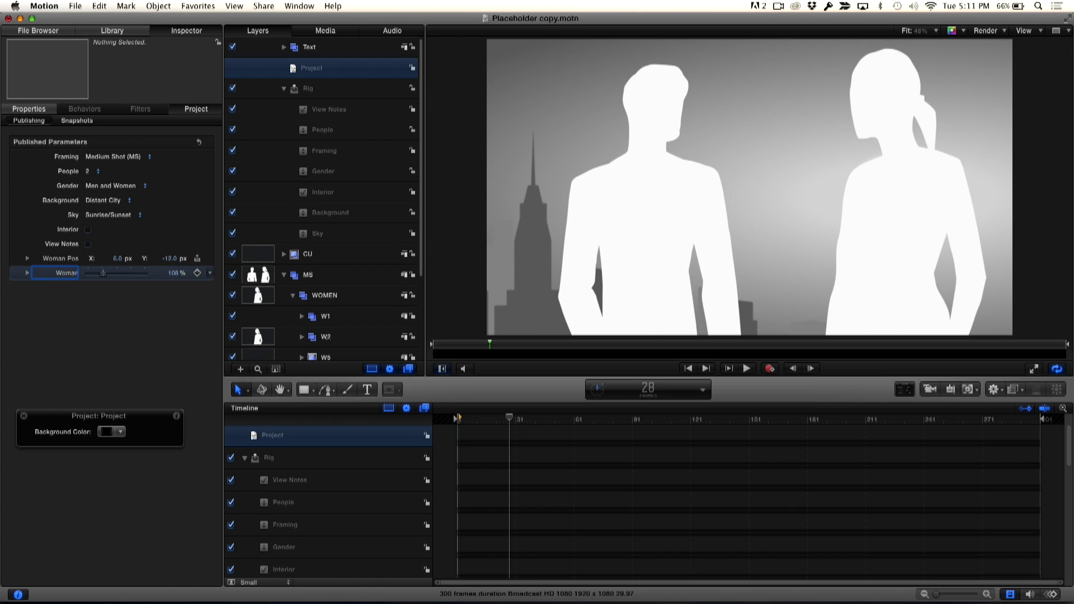
type("Woman Scale")
key("Return")
Save Placeholder copy over the older version and switch back to Final Cut Pro
left_click(74, 5)
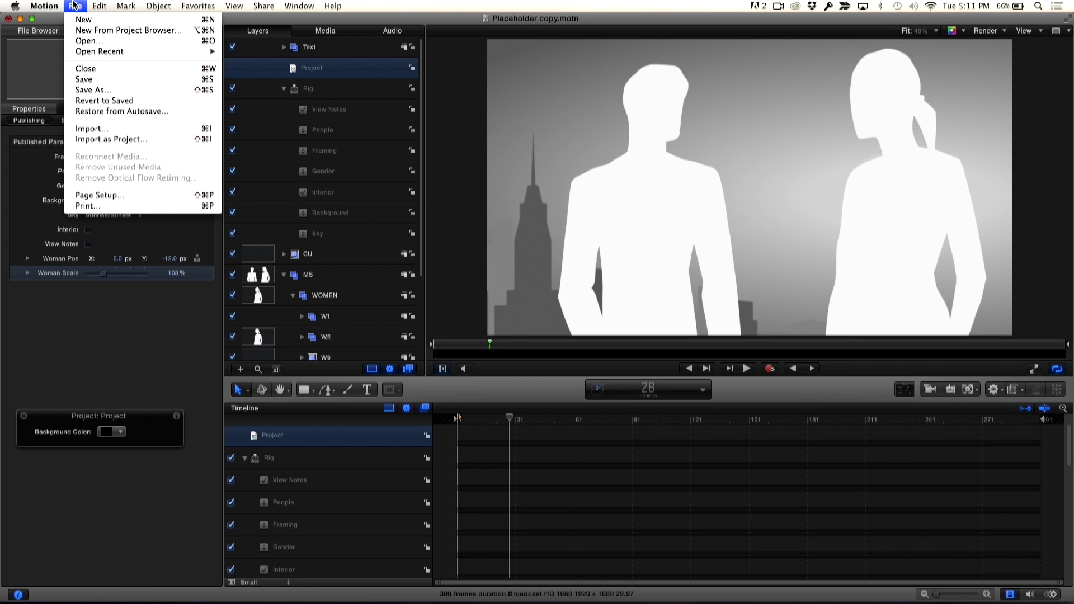
left_click(93, 82)
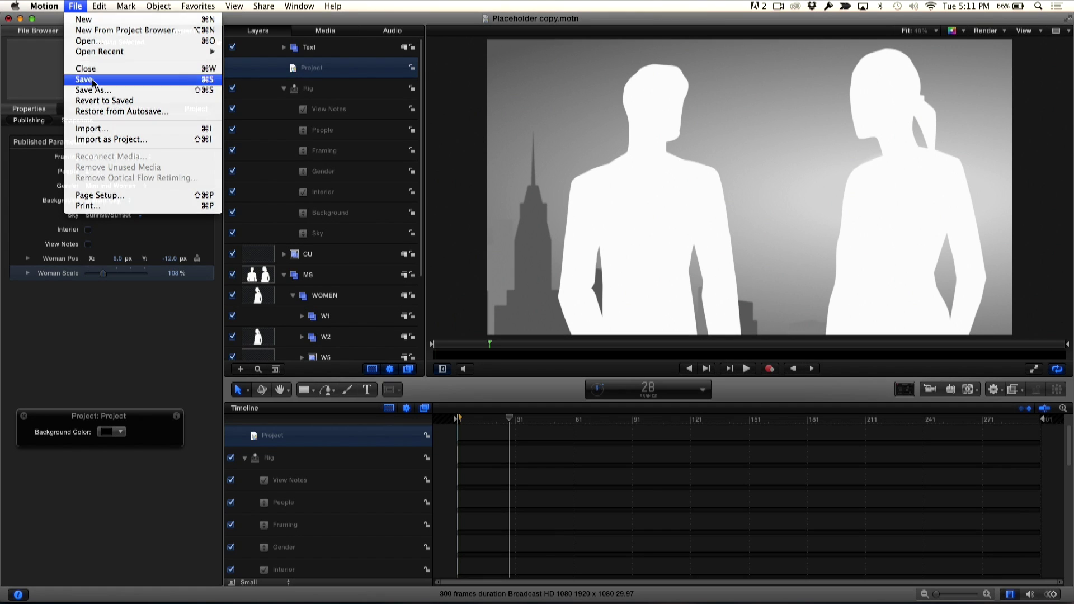
left_click(547, 88)
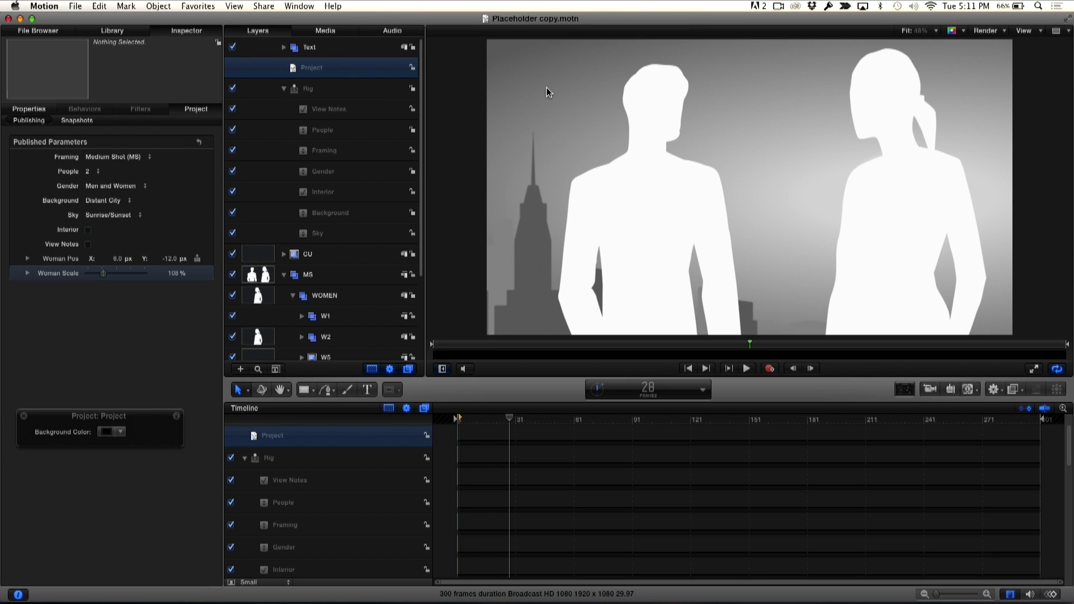
key("super+Tab")
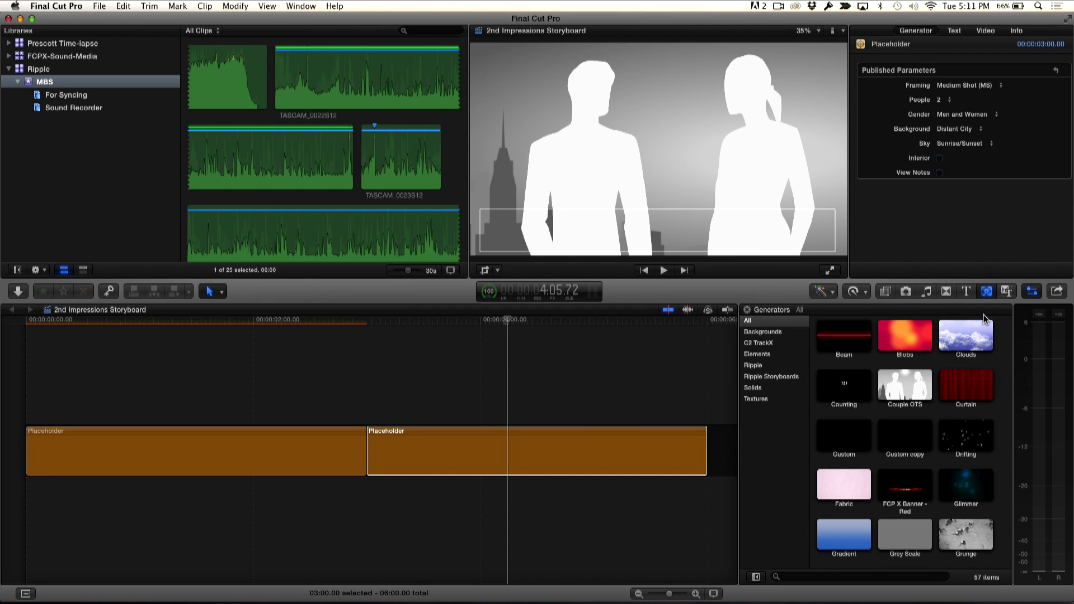
Find the Placeholder copy generator among the Elements generators
left_click(988, 293)
left_click(988, 294)
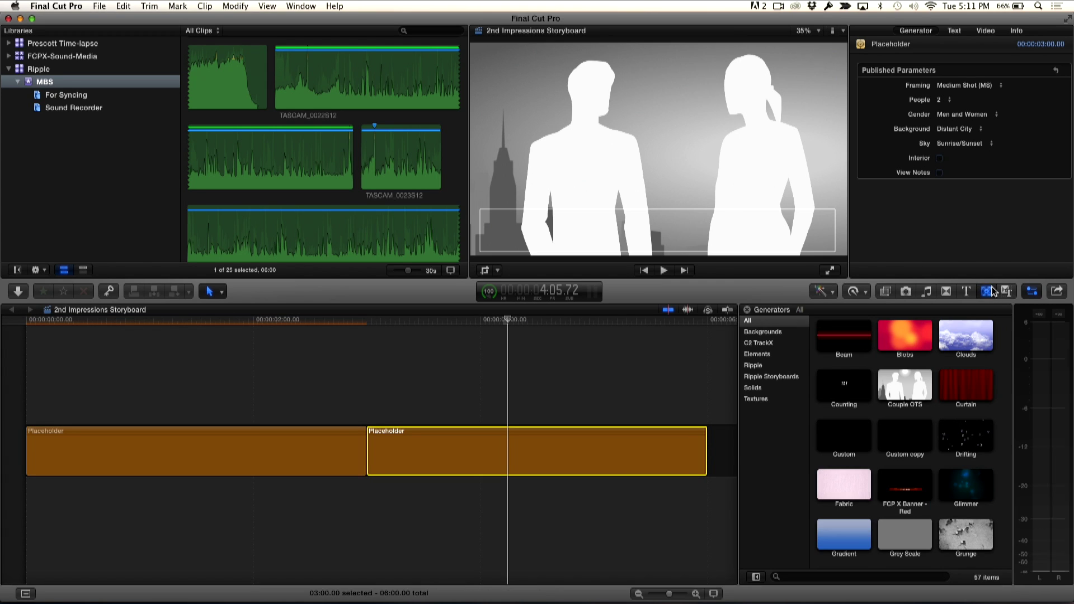
left_click(773, 355)
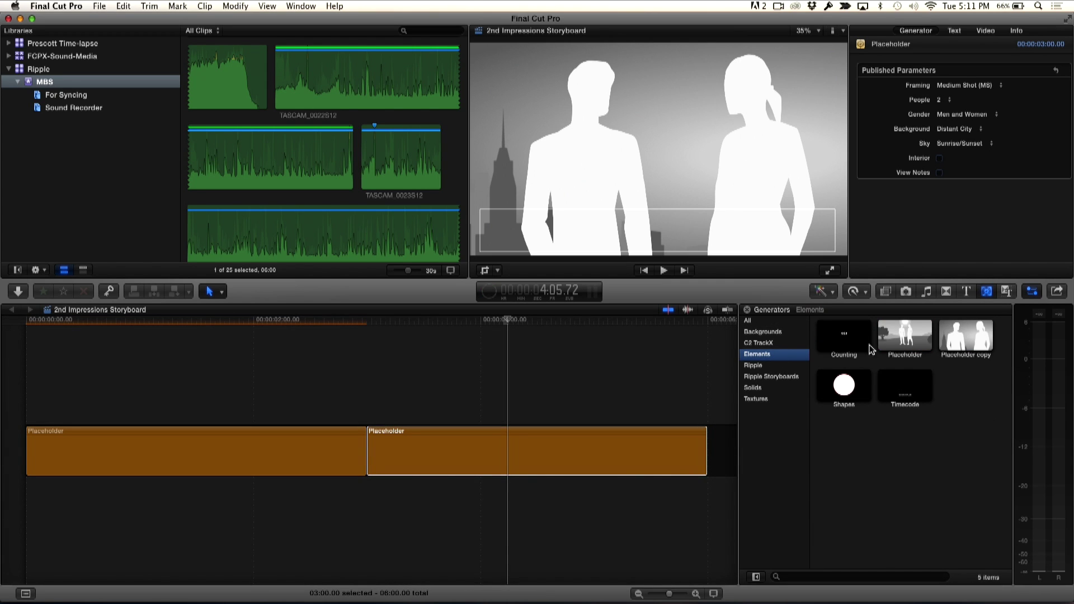
left_click(969, 342)
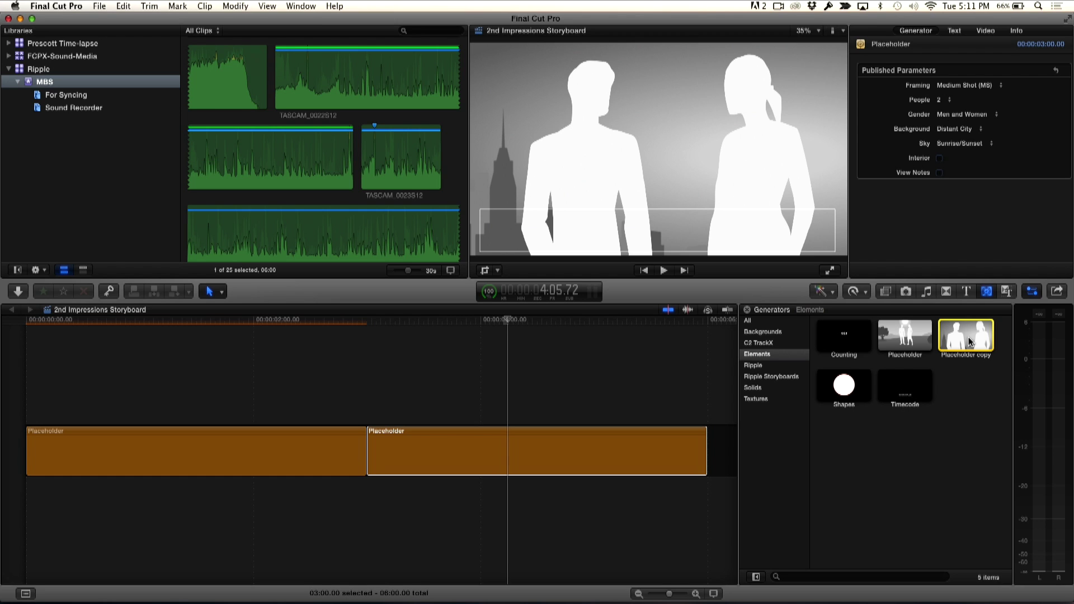
Replace the second Placeholder clip with Placeholder copy, aligned from its start
left_click_drag(969, 342, 472, 459)
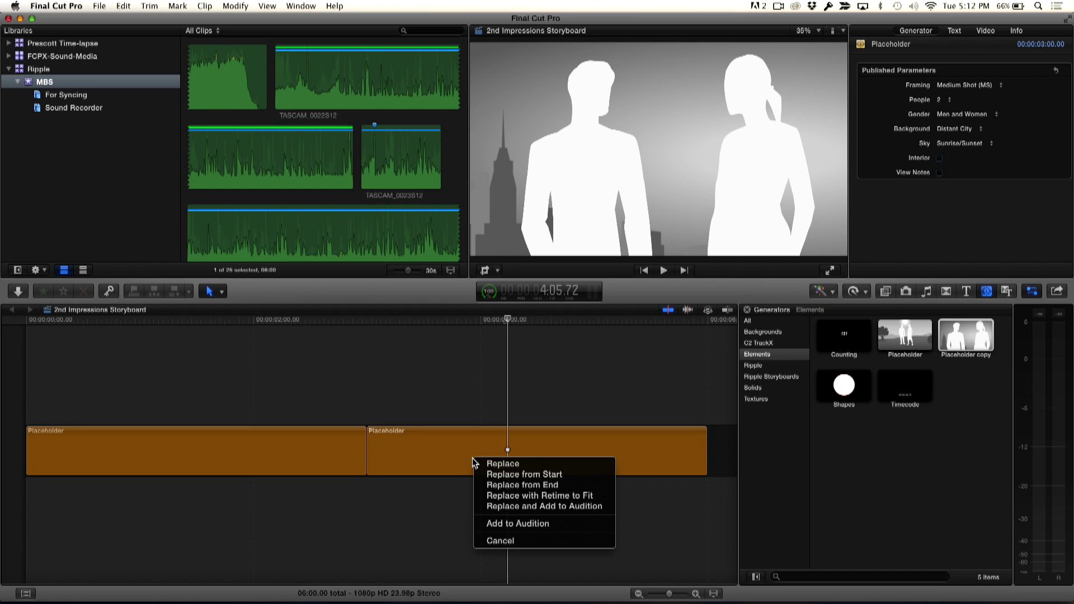
left_click(516, 474)
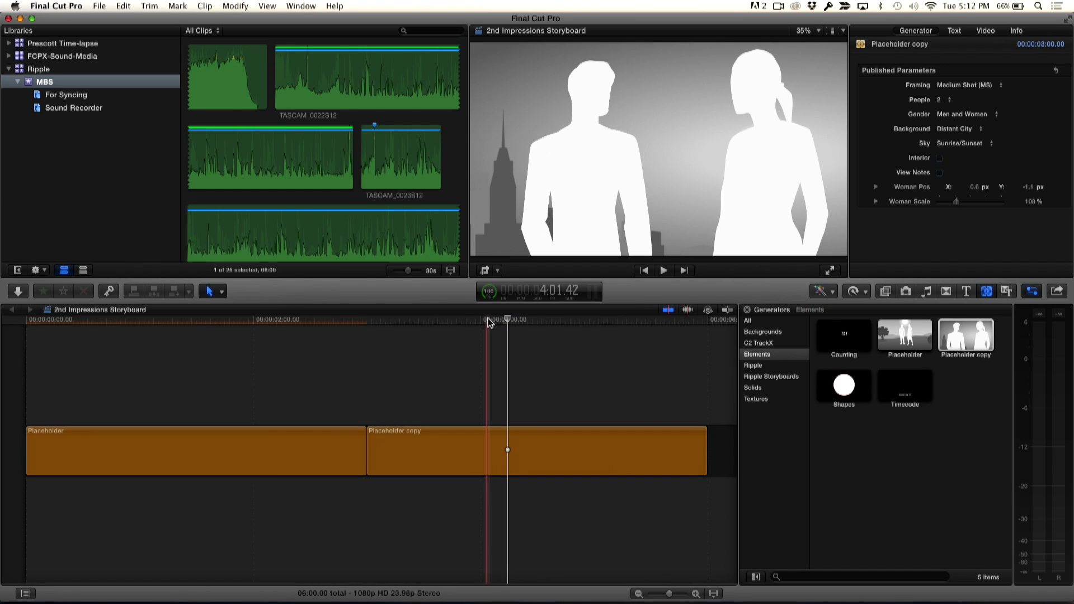
left_click(561, 319)
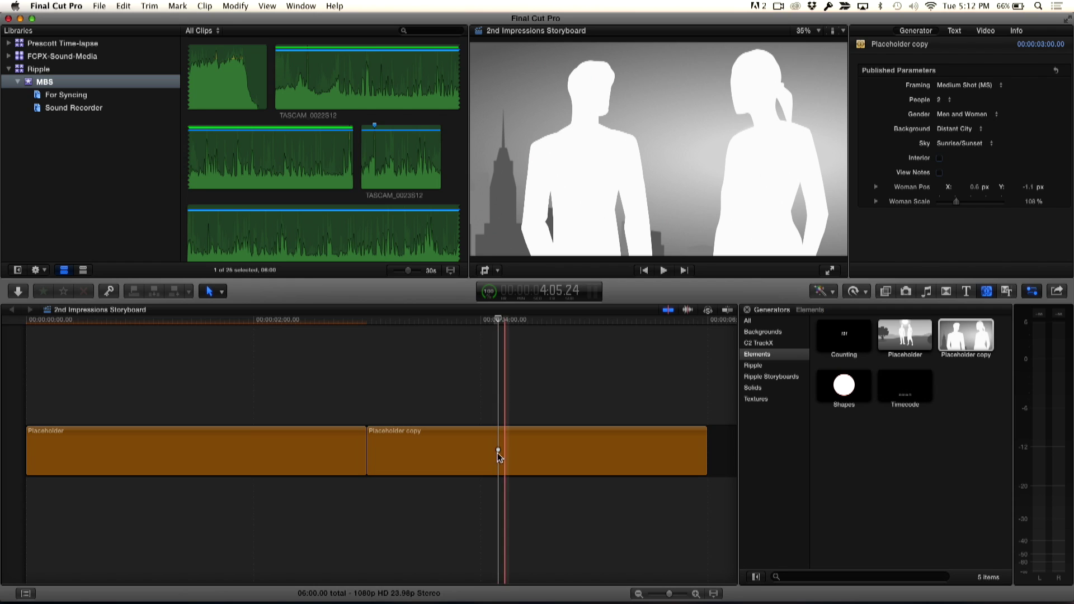
Set the Placeholder copy woman to 249% scale at X -34.7 px, Y 0.3 px
left_click(497, 456)
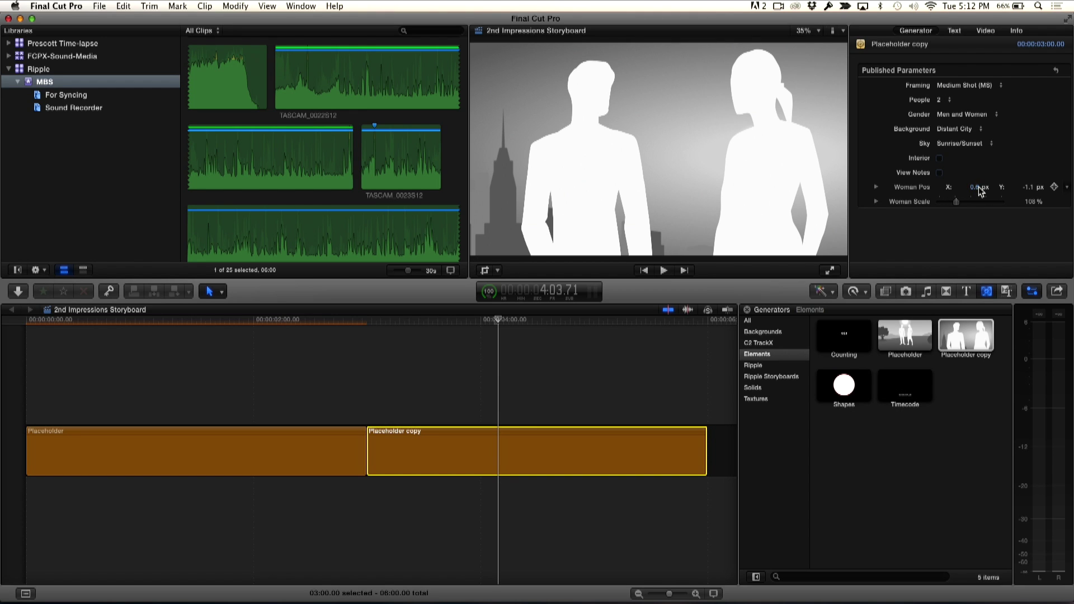
mouse_move(974, 187)
left_mouse_down()
mouse_move(955, 207)
mouse_move(976, 190)
left_mouse_up()
left_click_drag(972, 187, 980, 204)
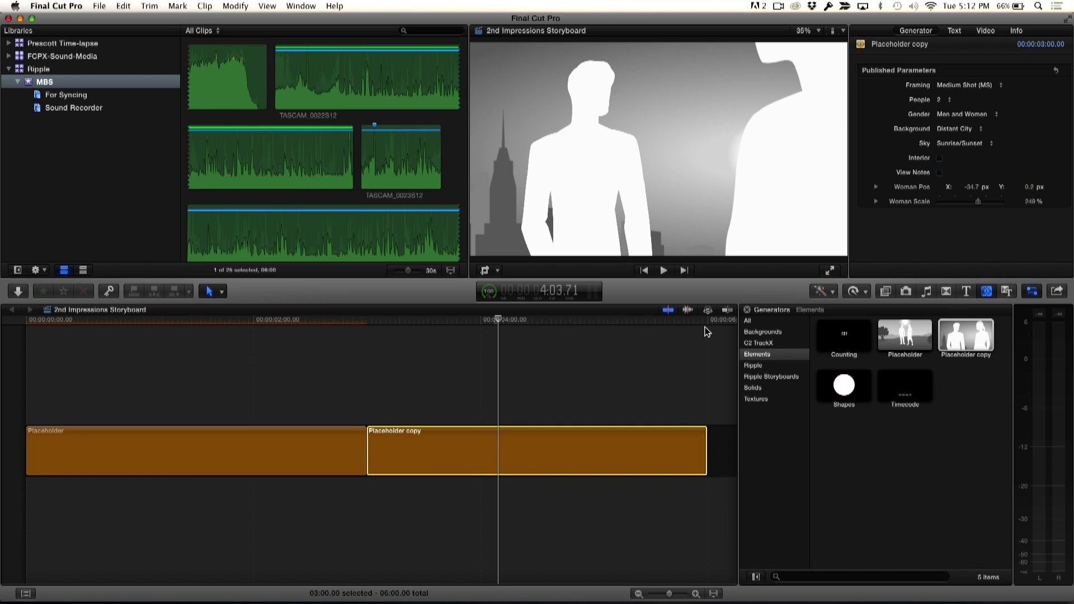
left_click(499, 331)
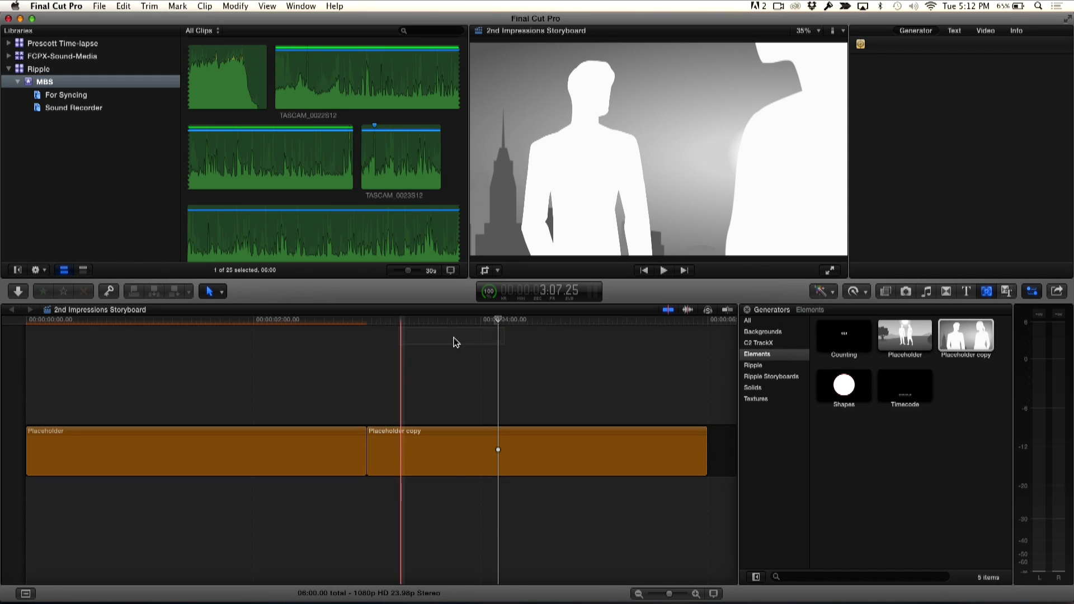
Open the L2 Start project from the FCPX-Sound-Media library's Second Impressions event
left_click_drag(502, 325, 222, 391)
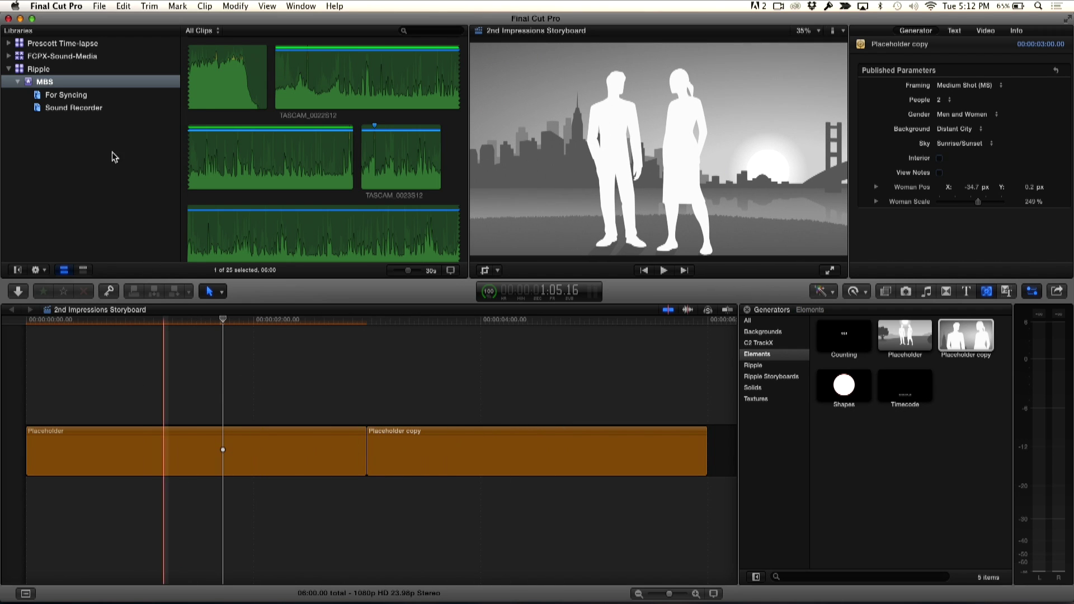
left_click(50, 57)
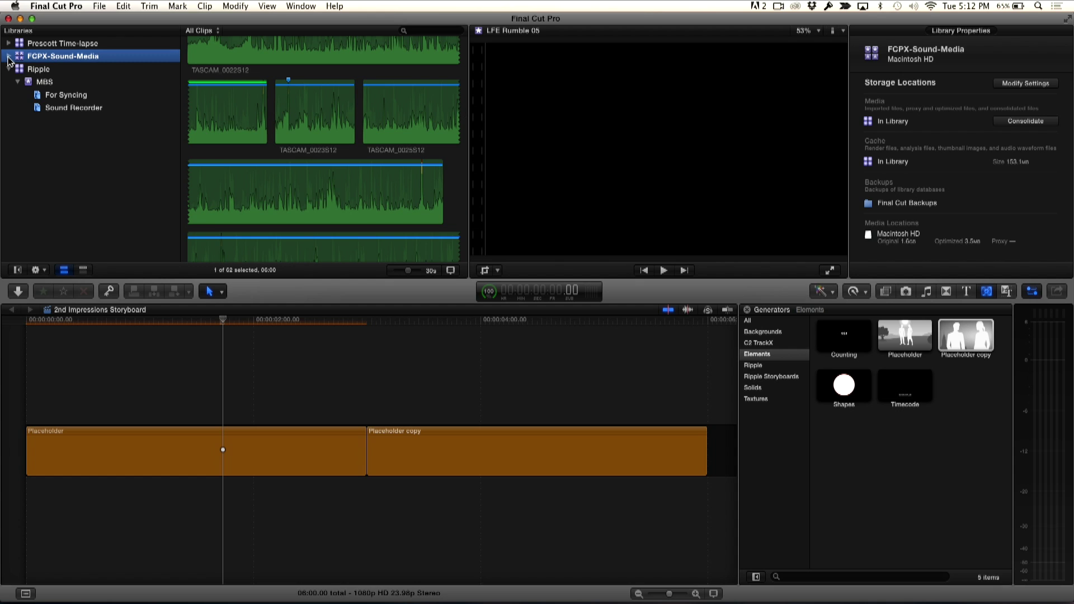
scroll(300, 149, "down", 10)
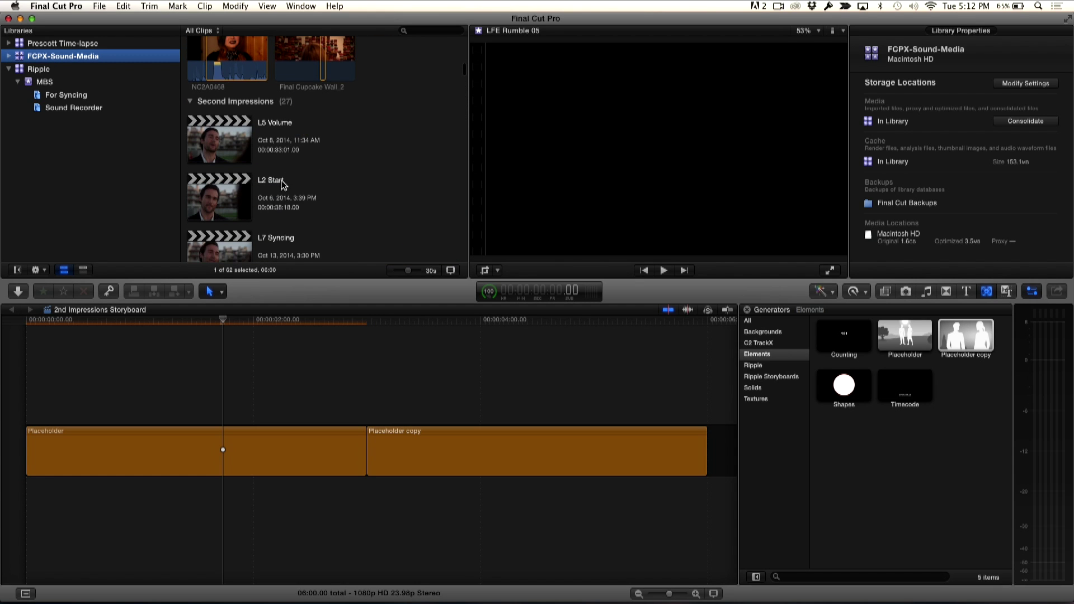
scroll(283, 184, "down", 3)
double_click(239, 131)
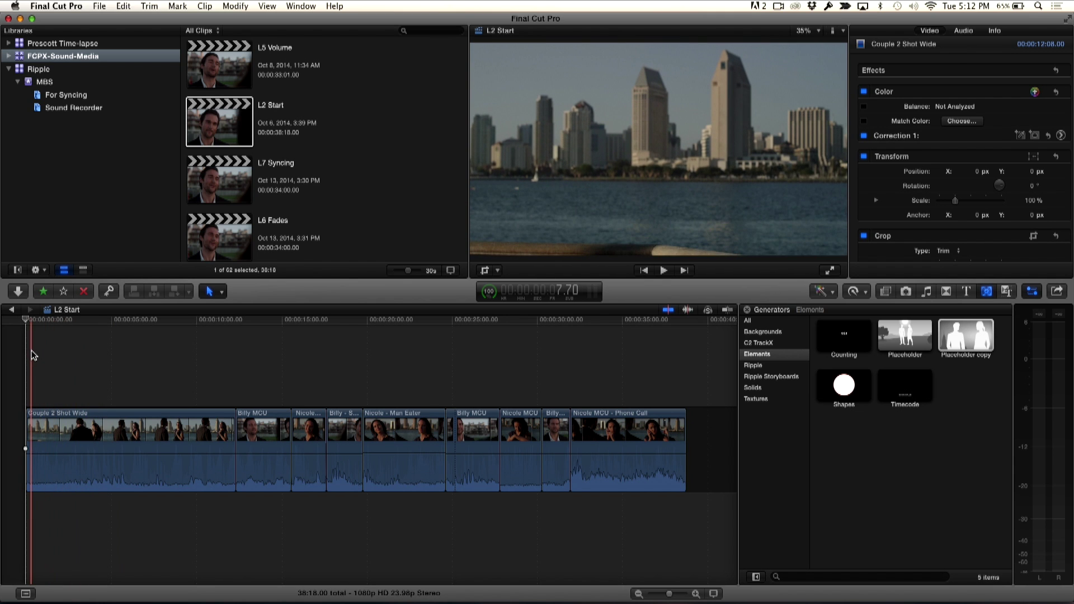
key("space")
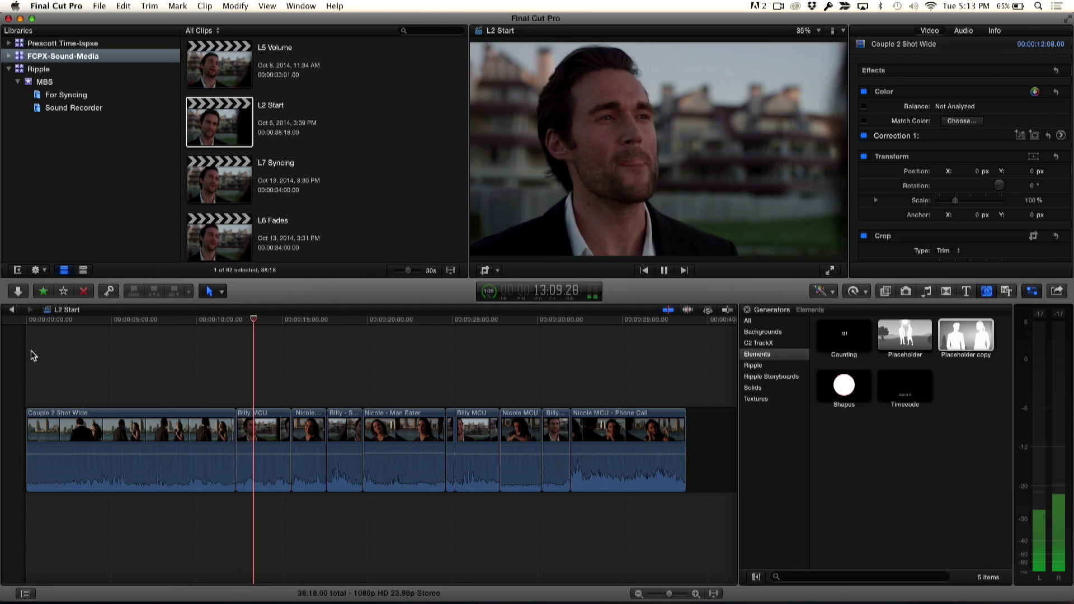
key("space")
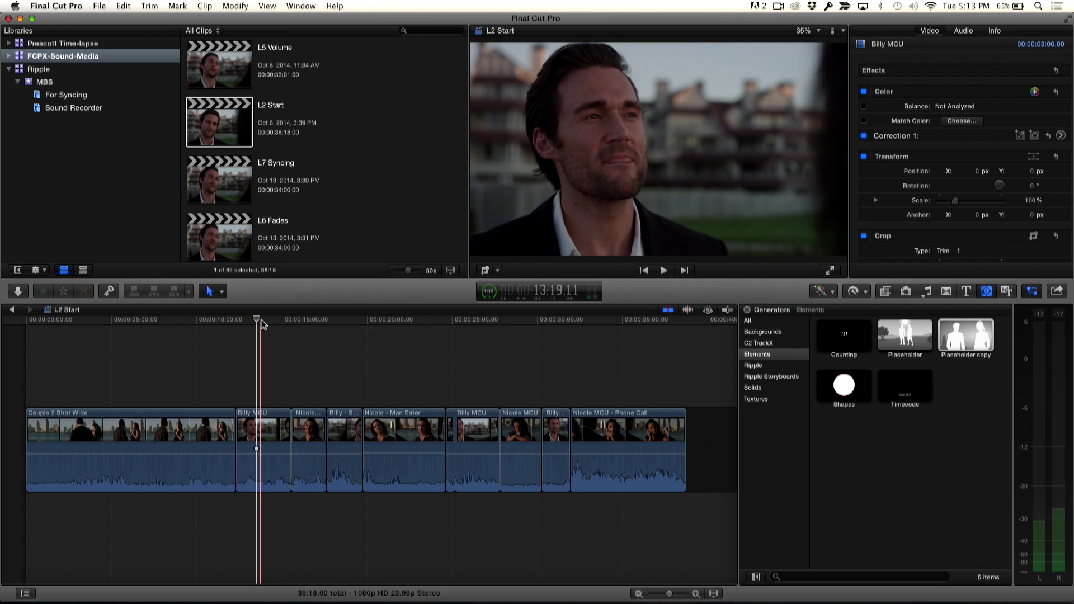